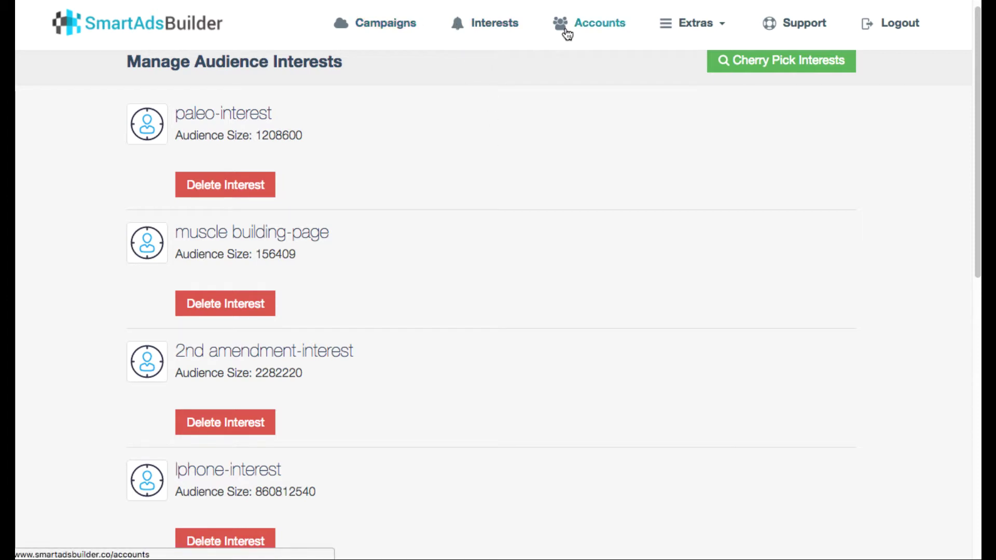
Create a new campaign named 'ring' and continue to template selection
left_click(397, 26)
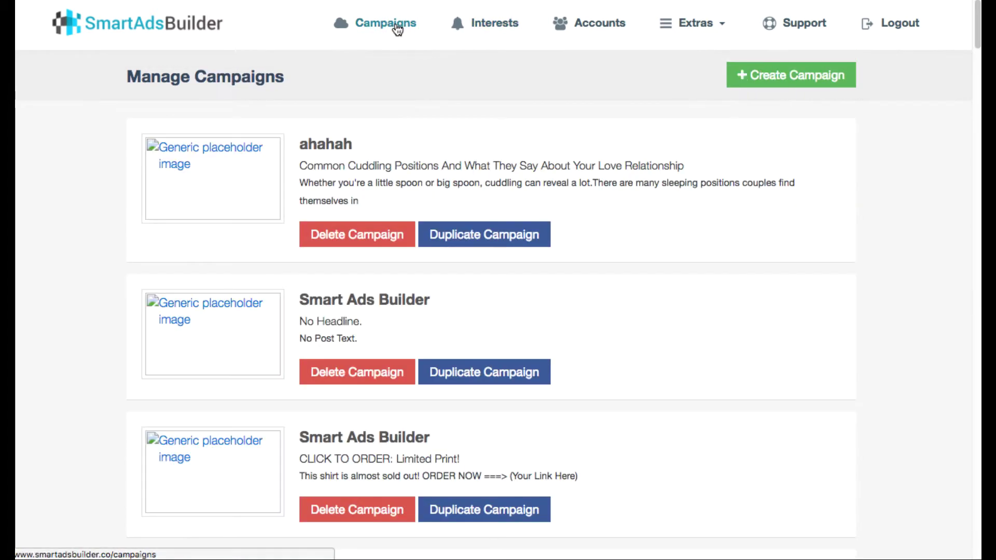
left_click(778, 81)
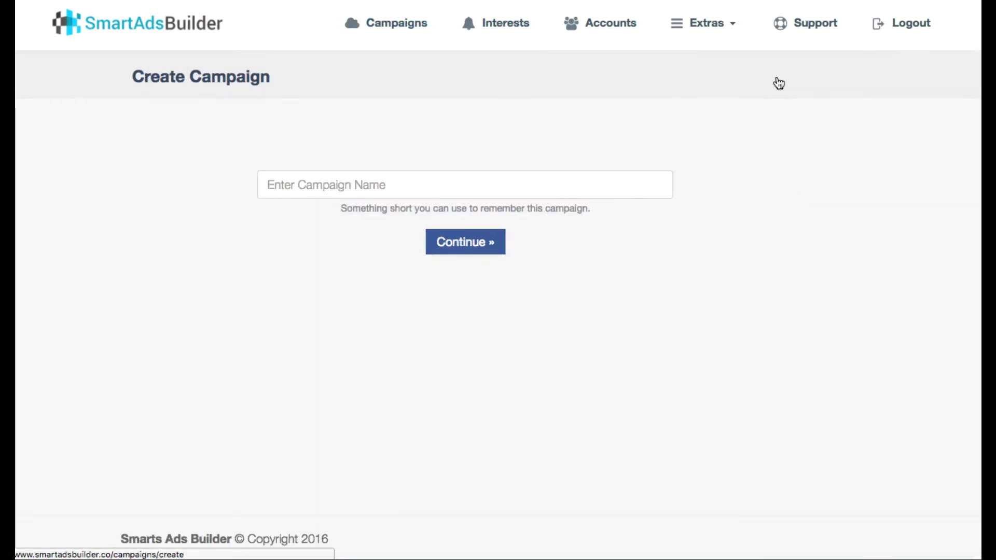
left_click(326, 192)
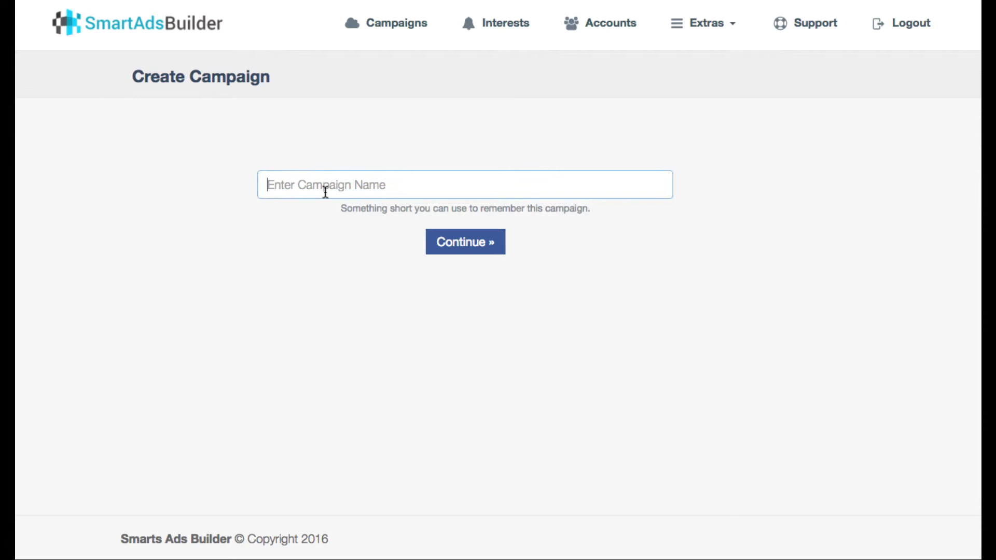
type("ring")
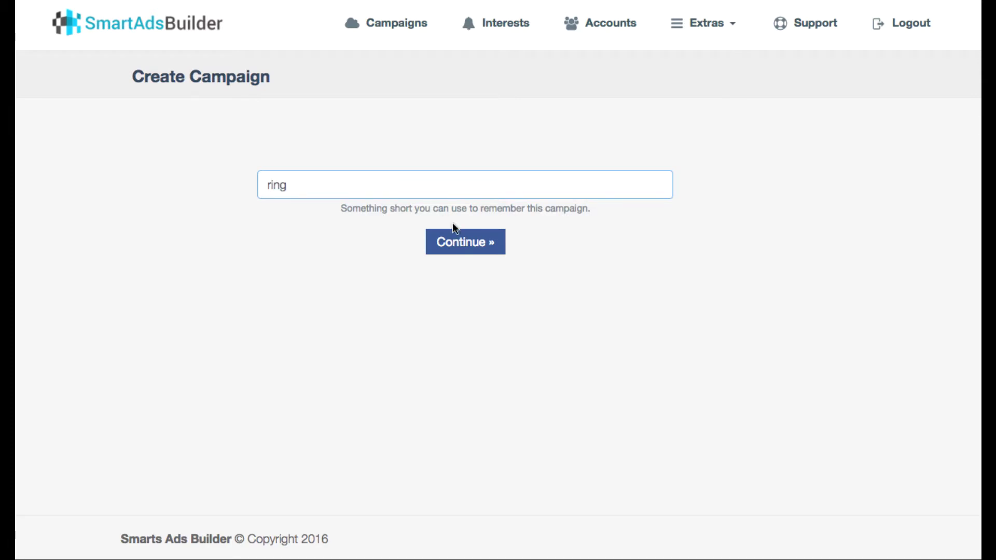
left_click(469, 248)
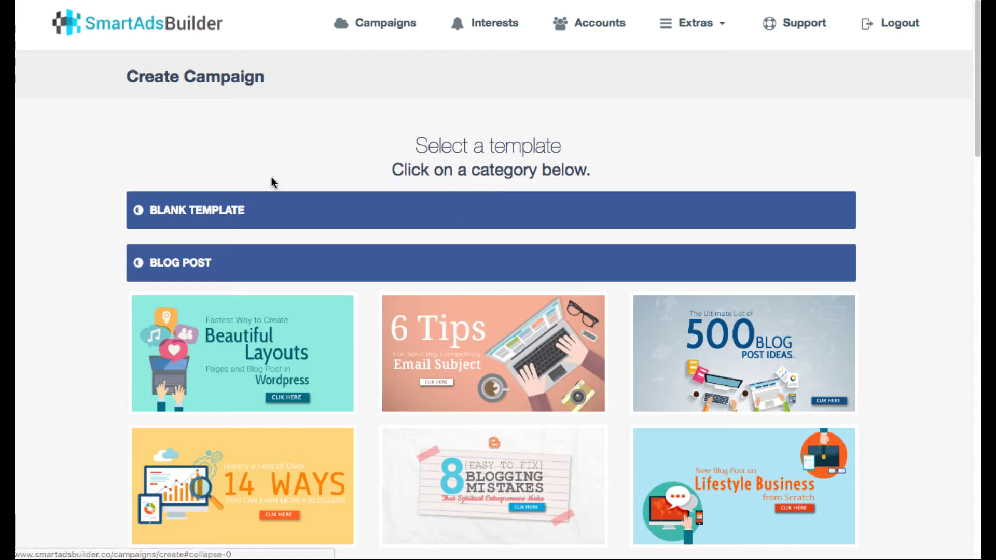
Browse the template categories, expanding E-BOOK MARKETING and HEALTH
left_click_drag(419, 145, 574, 147)
left_click(574, 162)
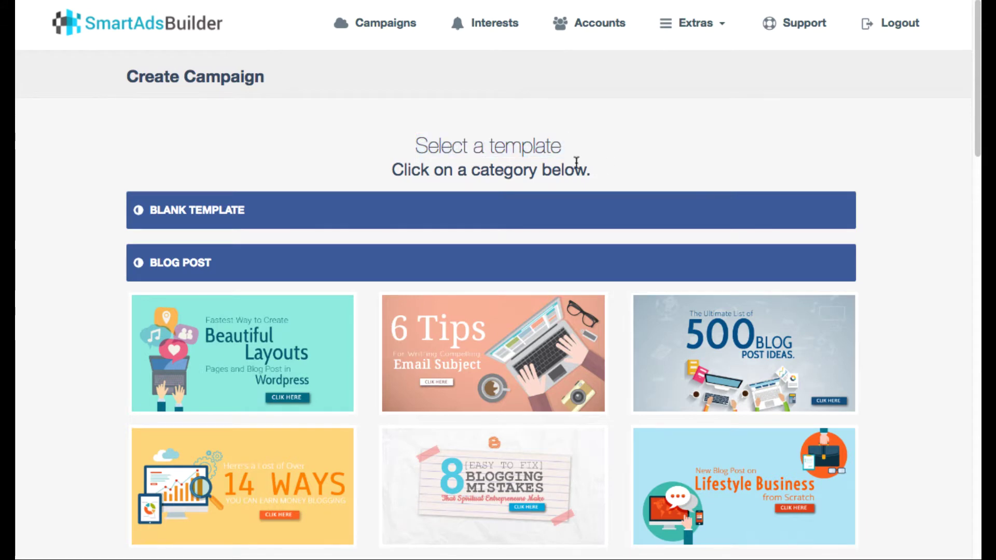
scroll(540, 178, "down", 5)
scroll(529, 176, "up", 2)
scroll(197, 125, "up", 3)
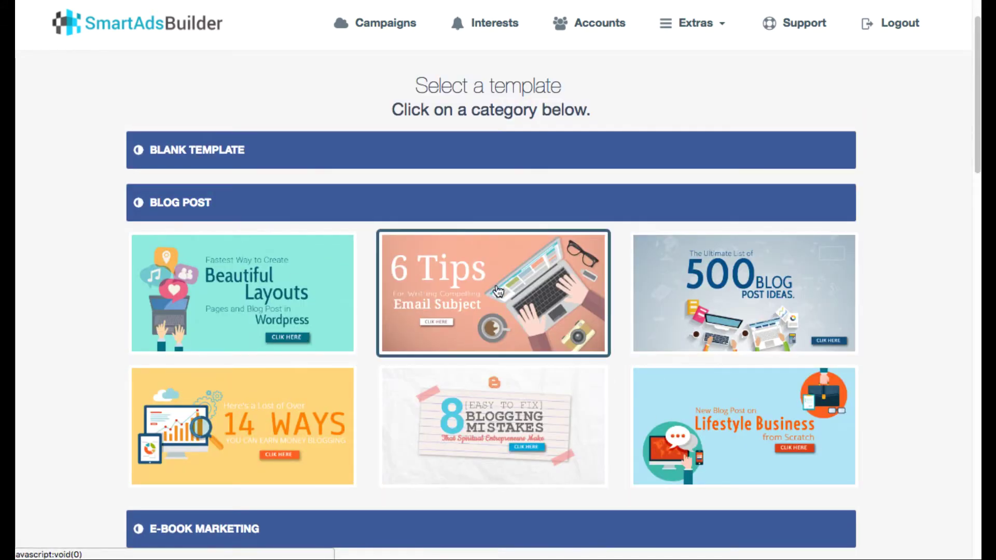
scroll(297, 207, "down", 5)
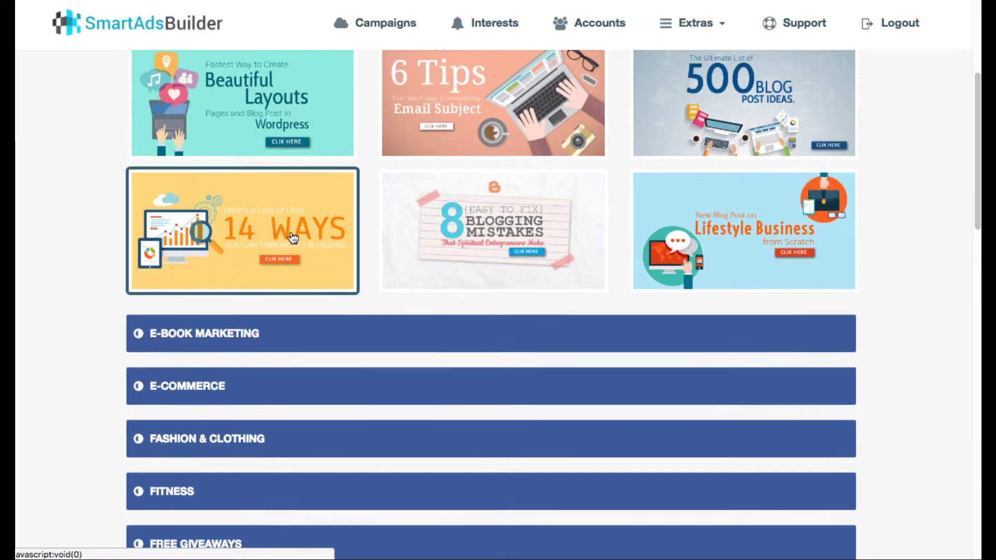
scroll(231, 427, "down", 1)
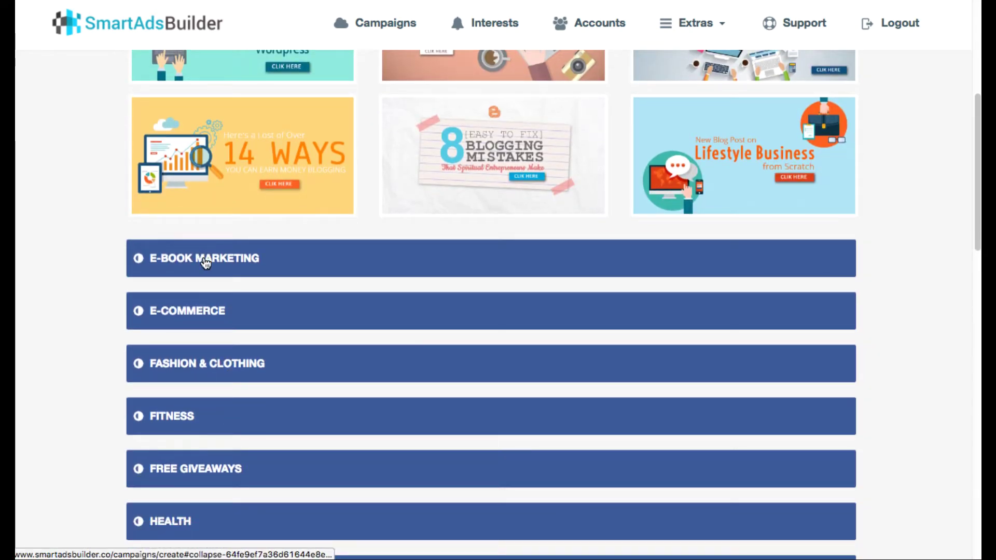
left_click(201, 259)
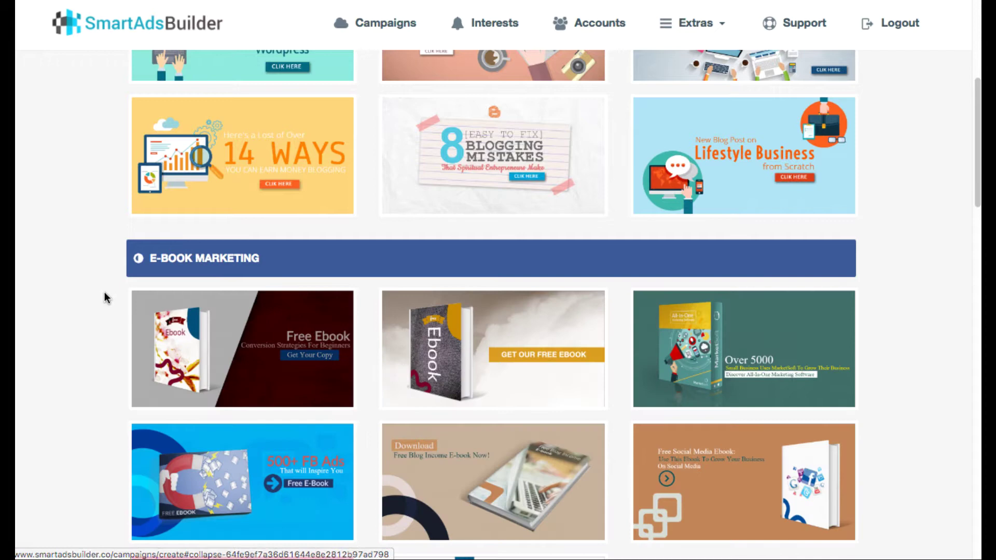
scroll(104, 292, "down", 4)
scroll(563, 311, "down", 5)
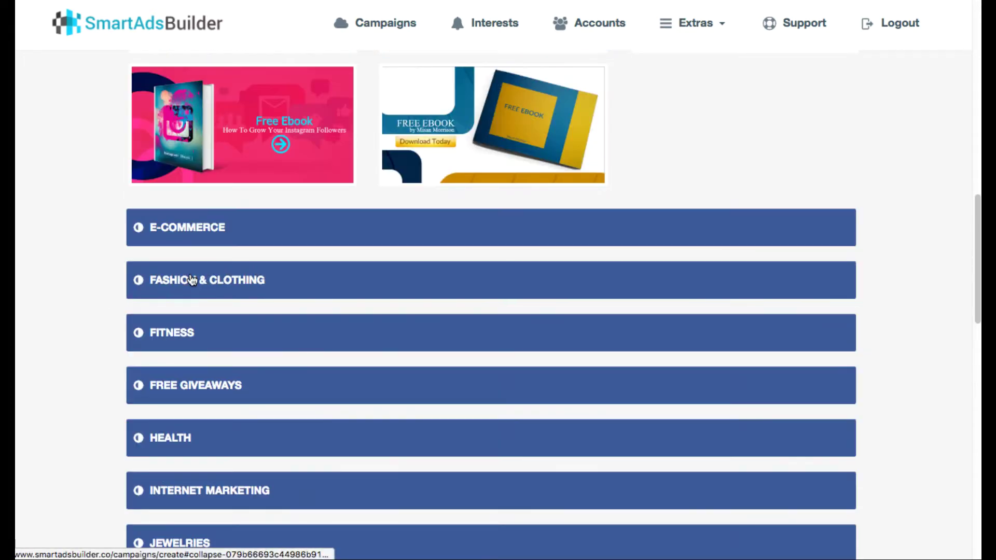
scroll(197, 284, "down", 3)
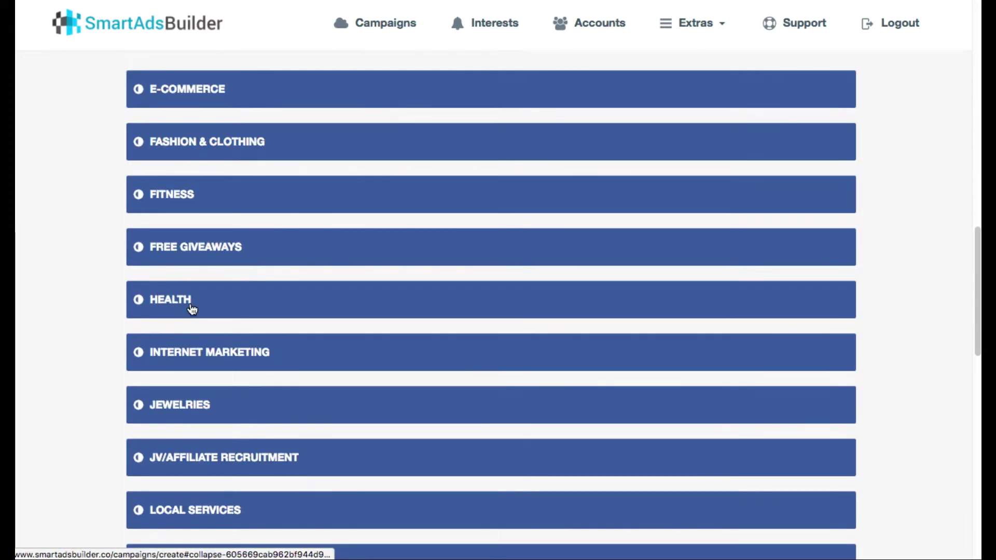
left_click(182, 301)
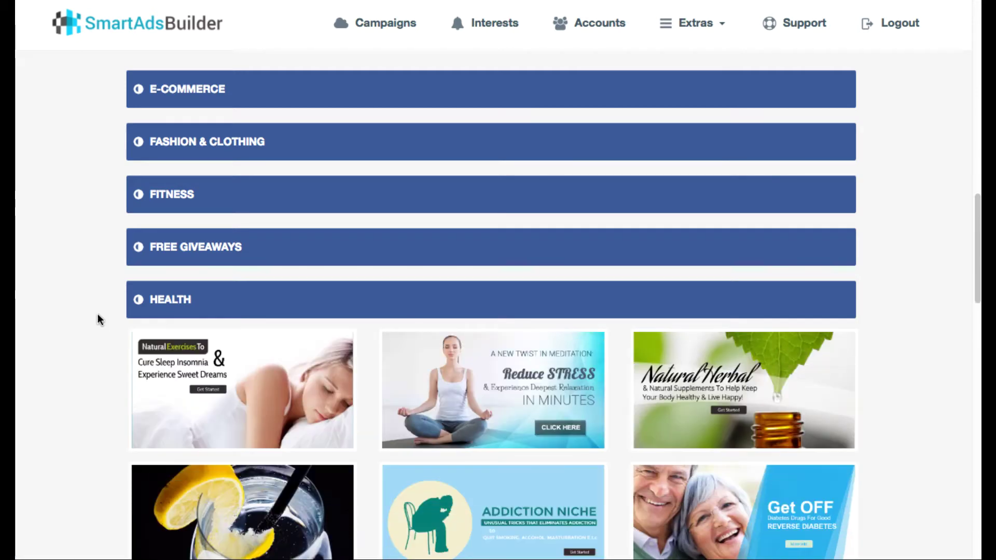
Expand the JEWELRIES category to show its six ring, anklet, earring, bracelet and necklace templates
scroll(97, 313, "down", 1)
scroll(98, 316, "down", 9)
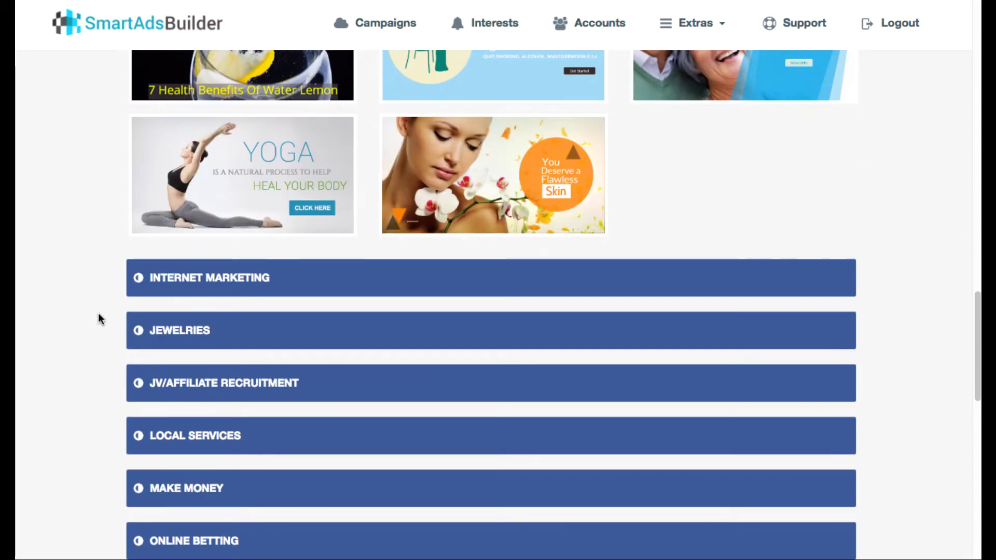
scroll(100, 263, "down", 1)
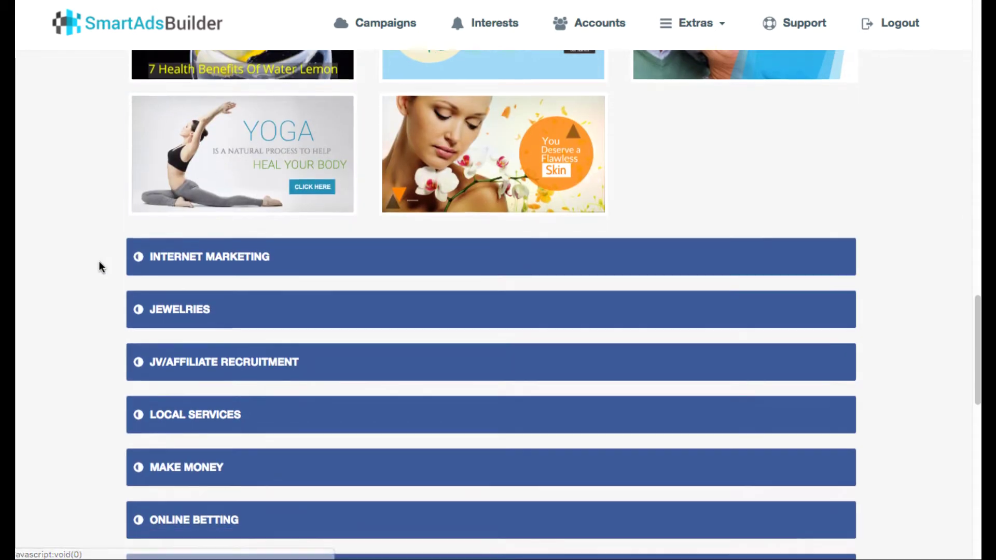
scroll(98, 267, "down", 2)
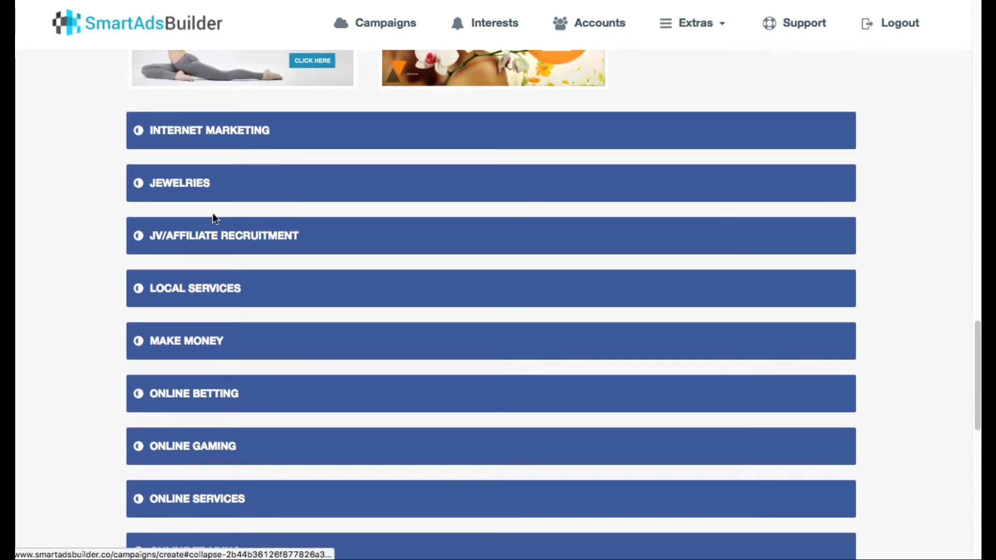
left_click(196, 185)
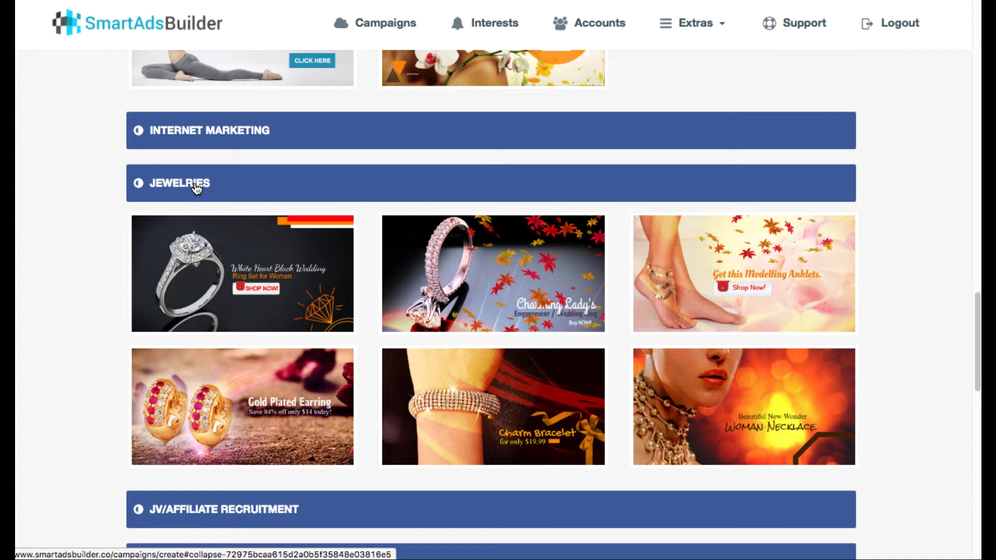
Use the engagement ring ad as the campaign image and enter headline 'fdfd'
left_click(536, 284)
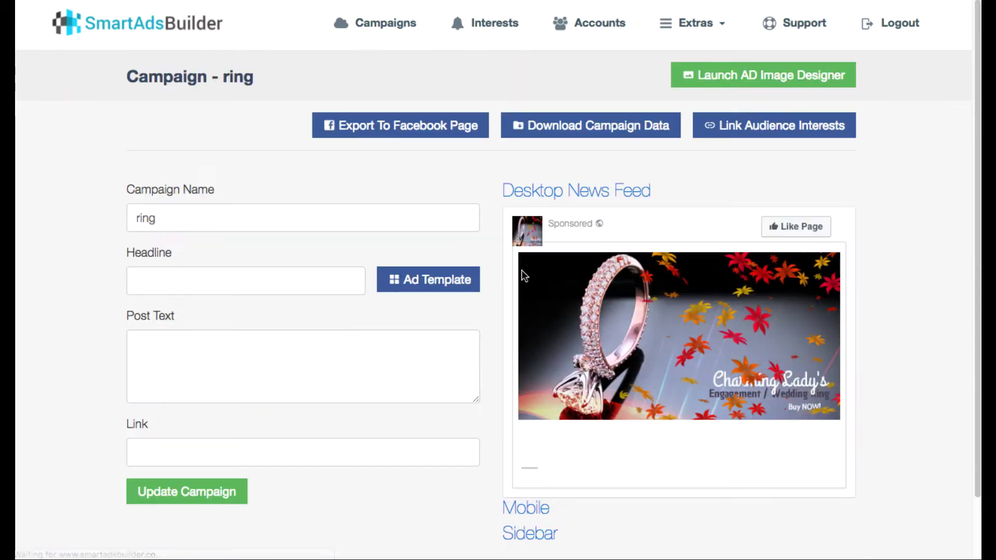
left_click(225, 289)
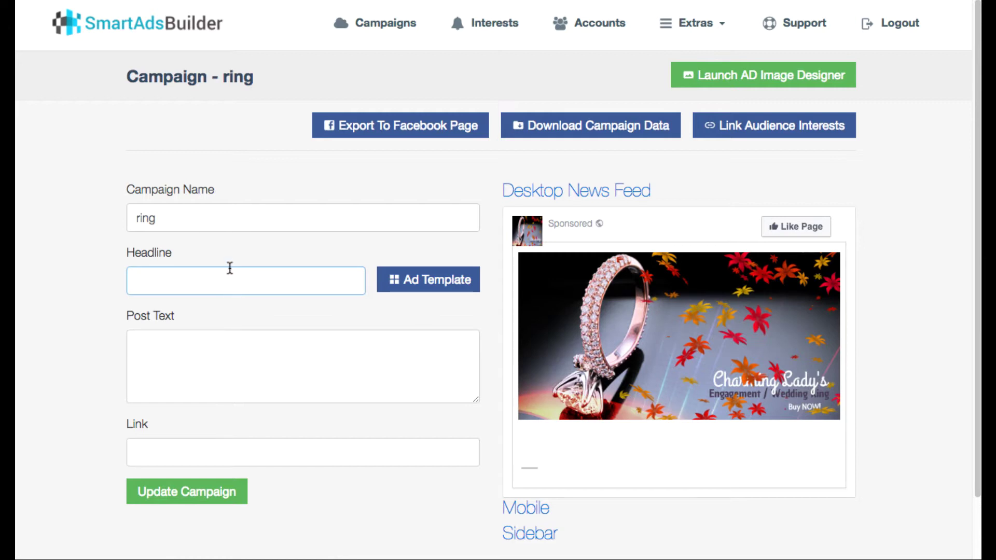
type("fdfd")
Enter post text 'fdf df dfdfdfsdf' and link 'ffdfdf df'
left_click(229, 356)
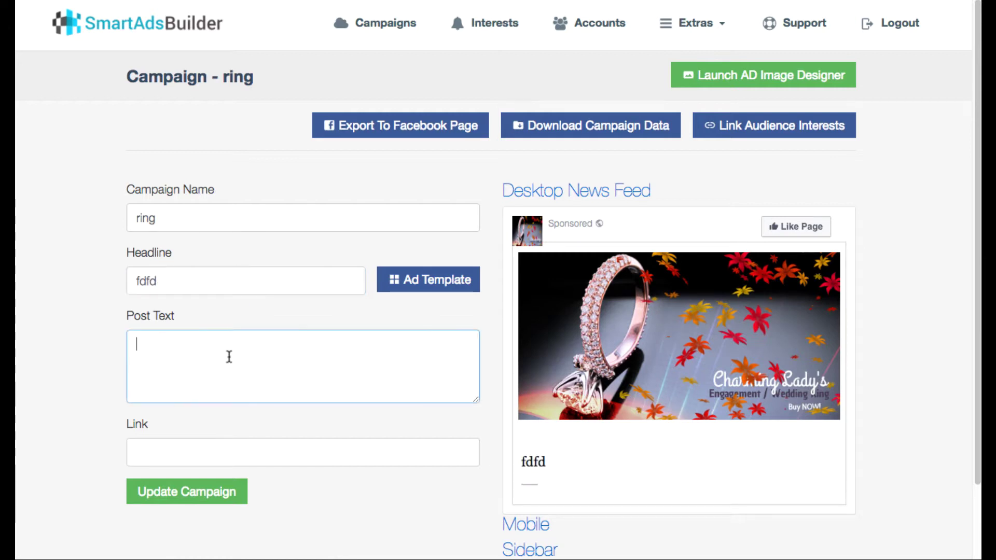
scroll(197, 315, "down", 2)
type("fdf")
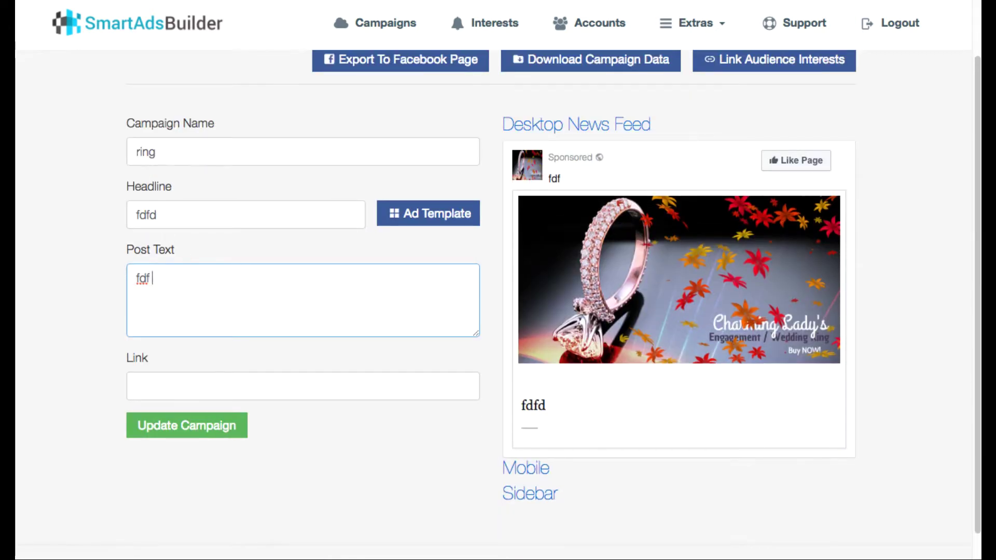
type(" df dfdfdfsdf")
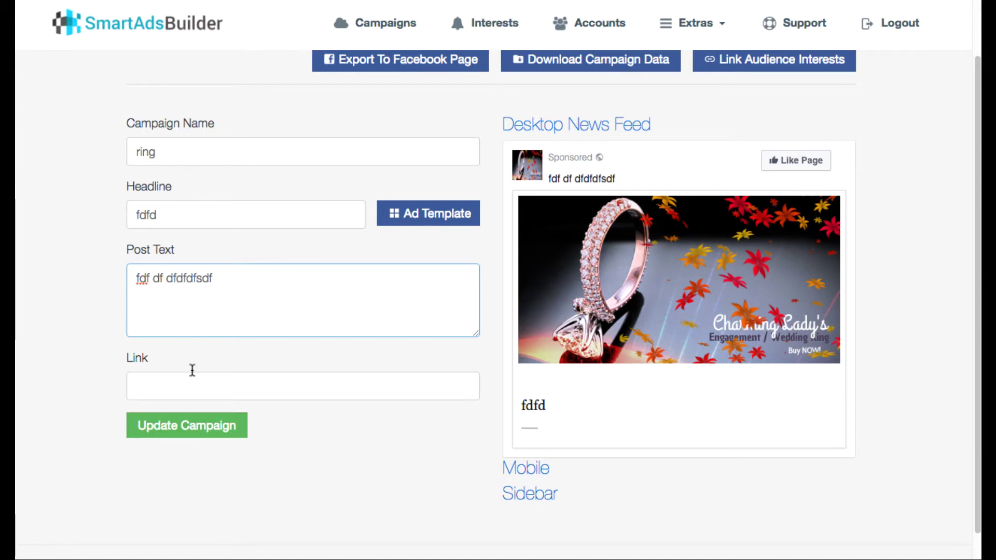
left_click(193, 382)
type("ffdfdf df")
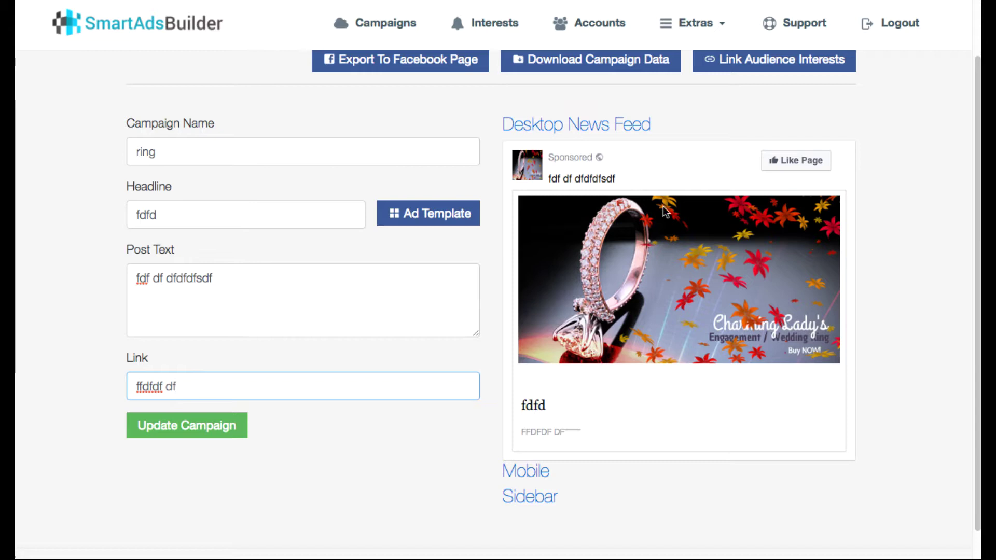
scroll(694, 287, "up", 3)
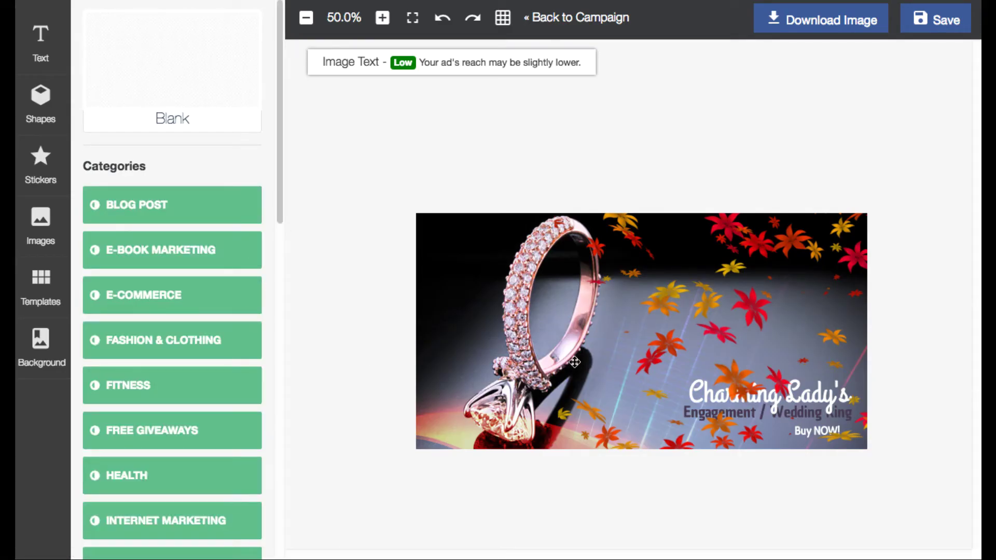
Append 'fdf df dfdfd' to the Charming Lady's text and shift it left to fit
left_click(747, 391)
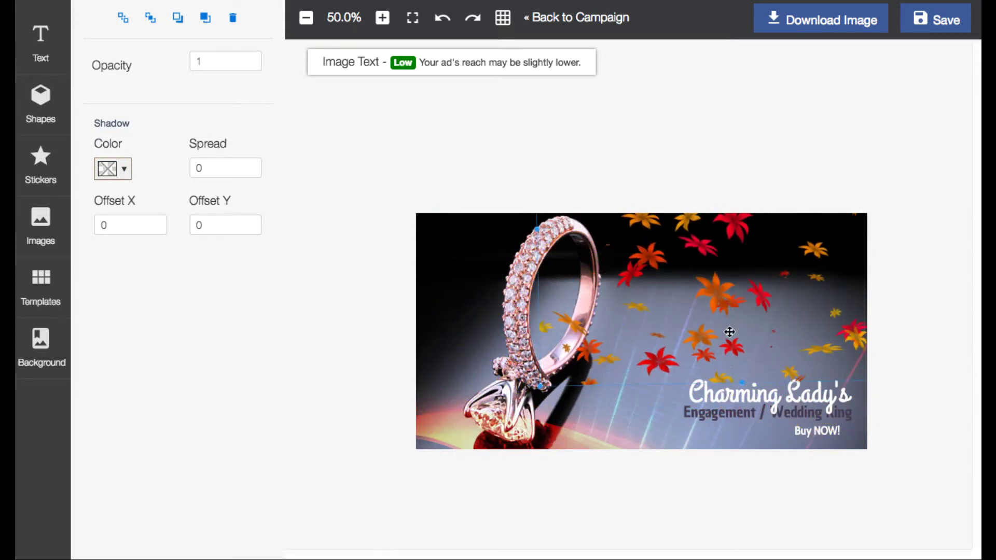
left_click(719, 414)
left_click(206, 99)
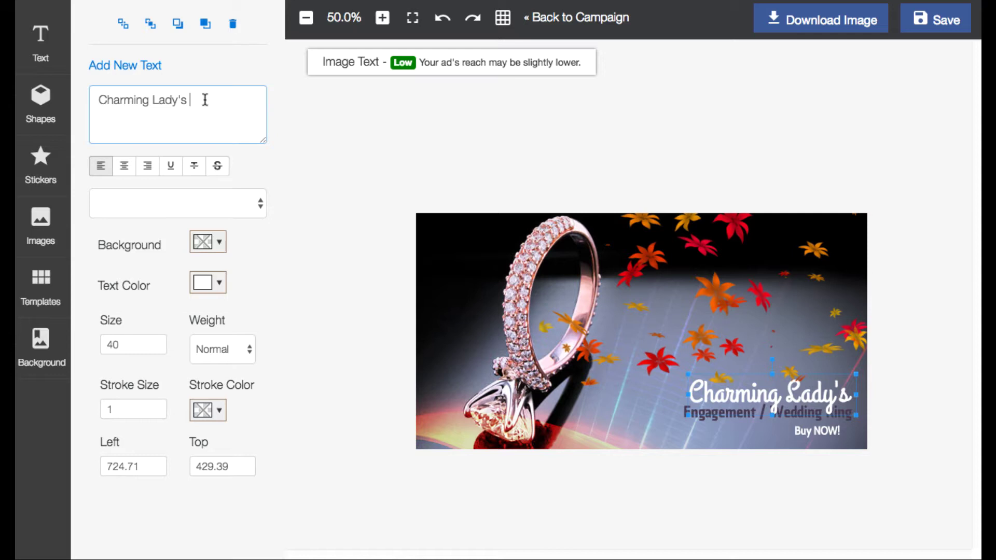
type("fdf")
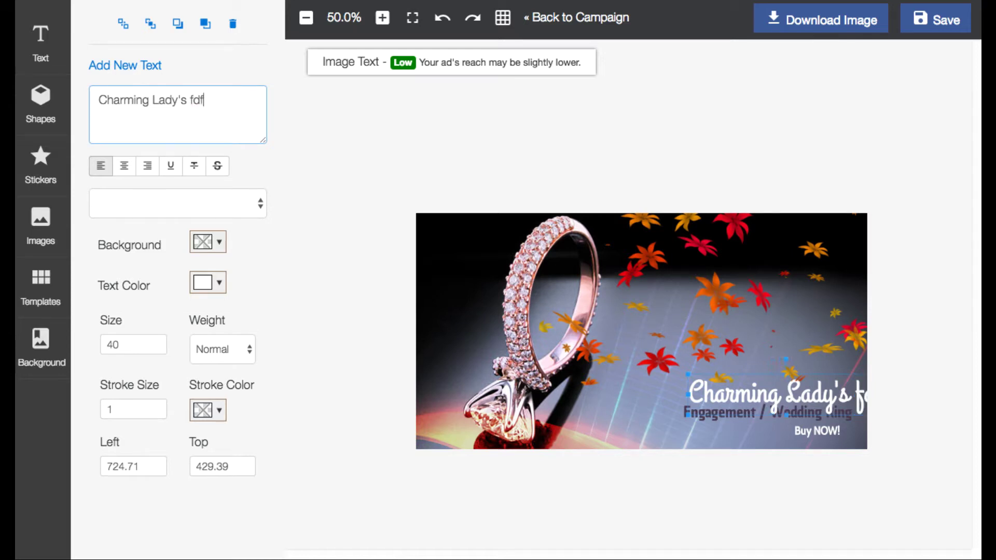
type(" df dfdfdf")
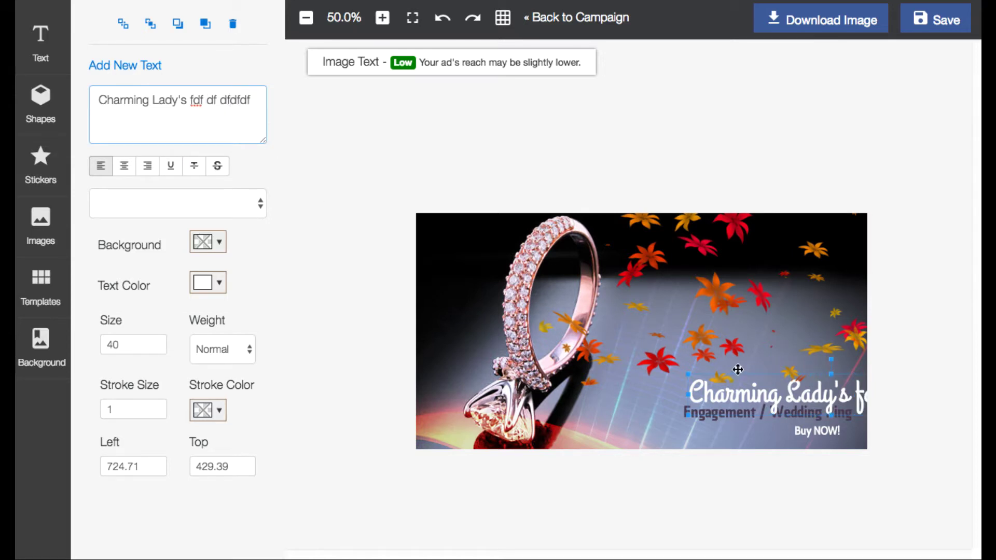
left_click_drag(774, 400, 574, 392)
Reduce the text size from 40 to 35 and move it to the image's bottom left
left_click(188, 203)
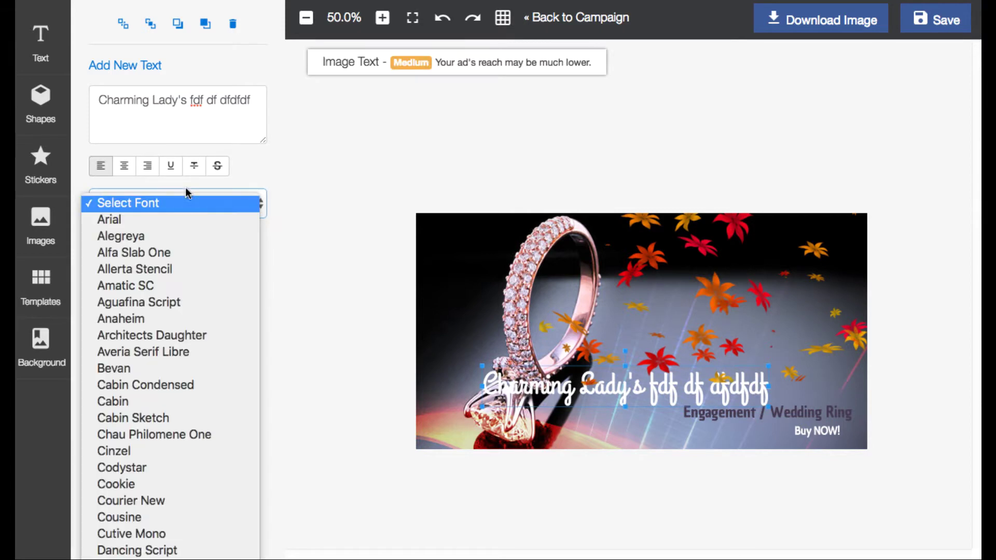
left_click(337, 278)
left_click(141, 347)
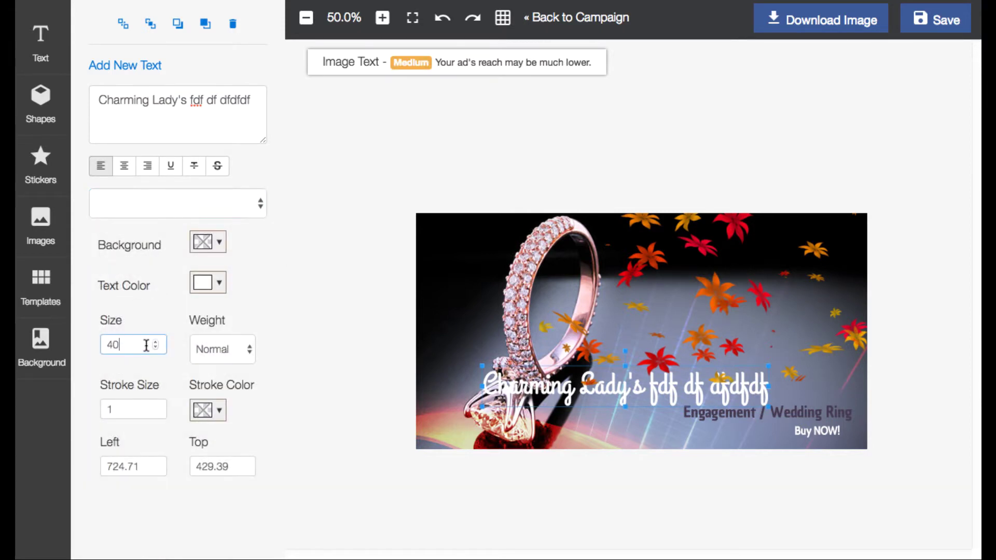
left_click(156, 348)
left_click(155, 348)
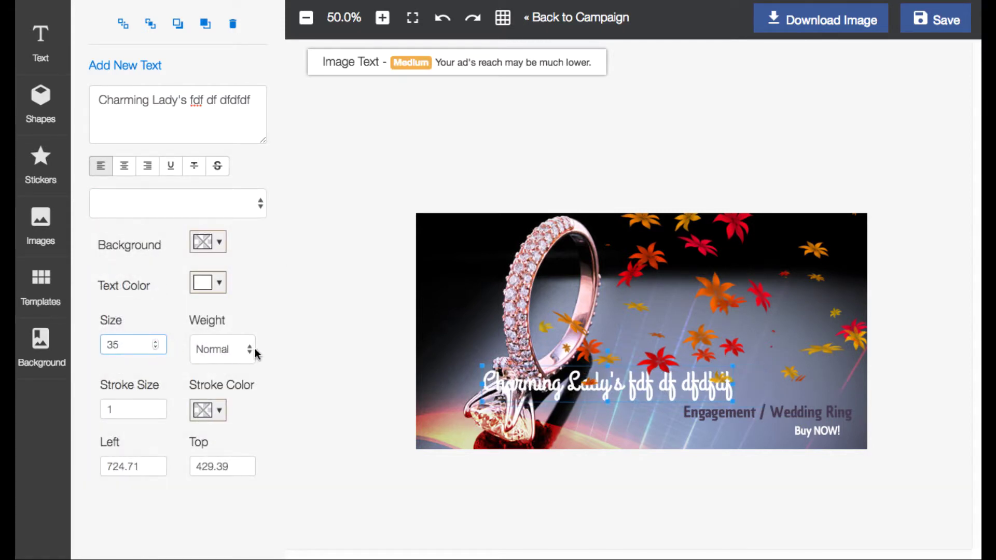
left_click_drag(561, 390, 542, 427)
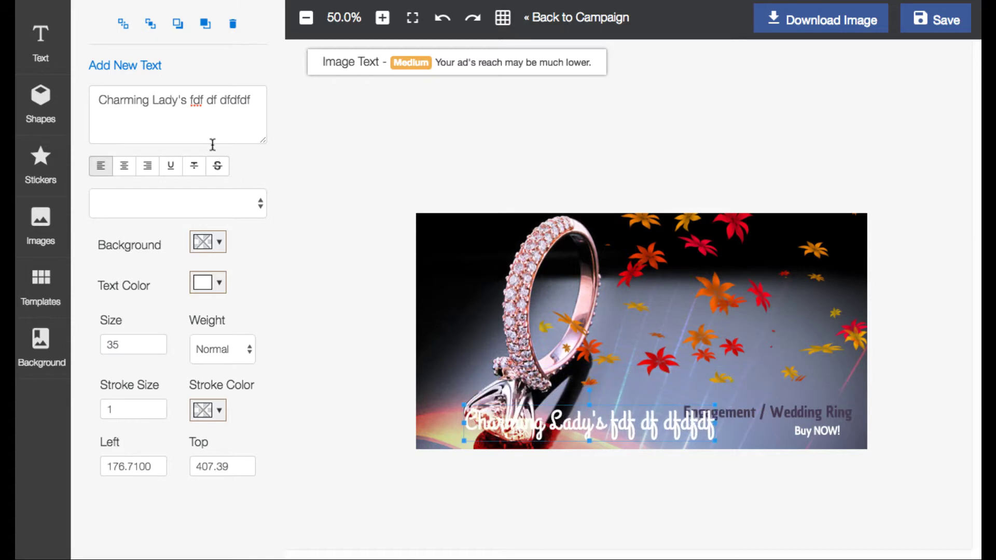
Add a circle shape, enlarge it and place it in the upper right
left_click(42, 104)
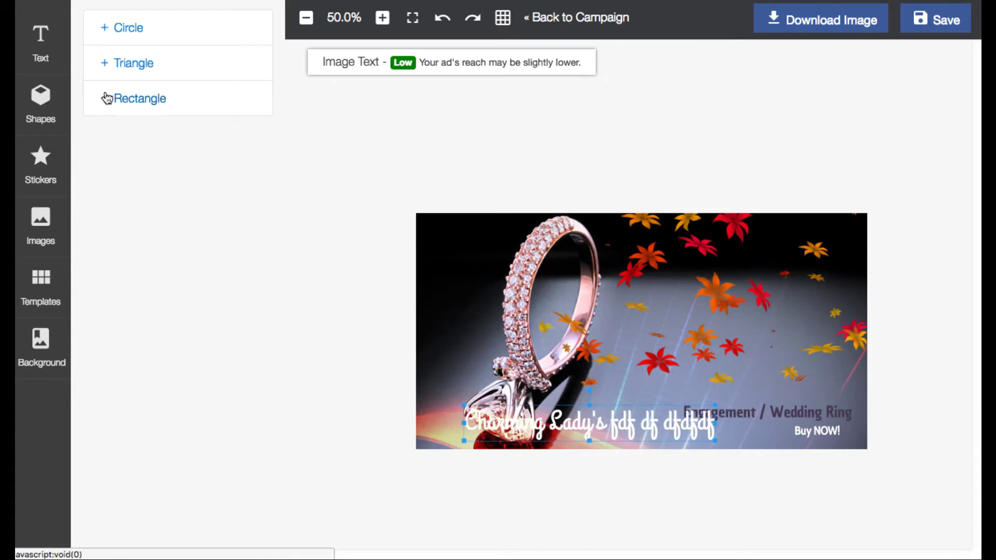
left_click(135, 30)
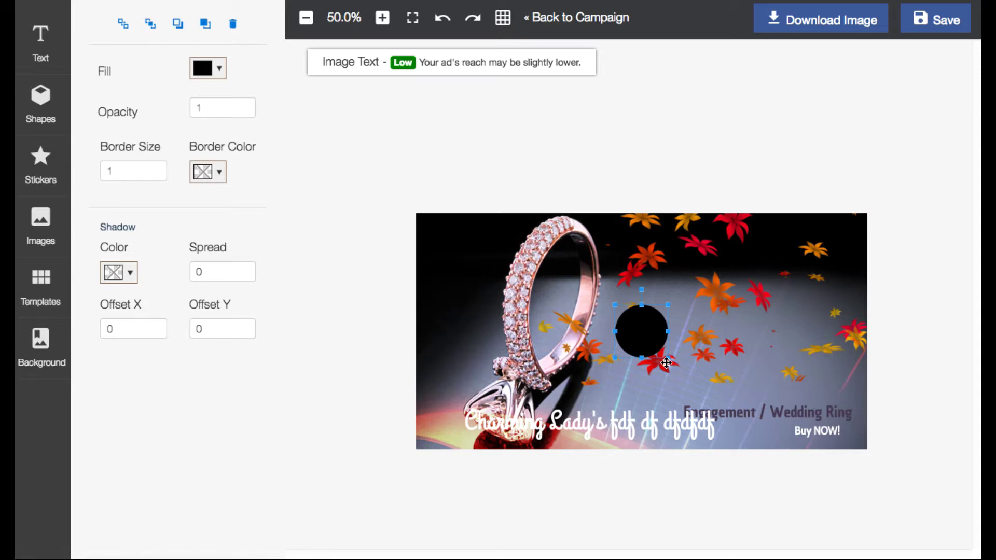
left_click_drag(666, 363, 731, 289)
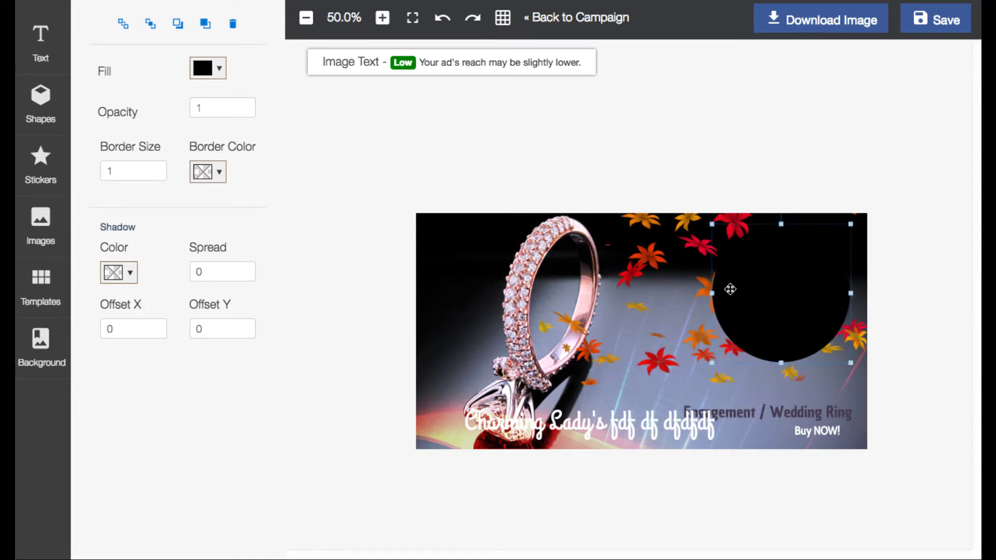
Add the down-left arrow sticker near the centre and enlarge it
left_click(42, 159)
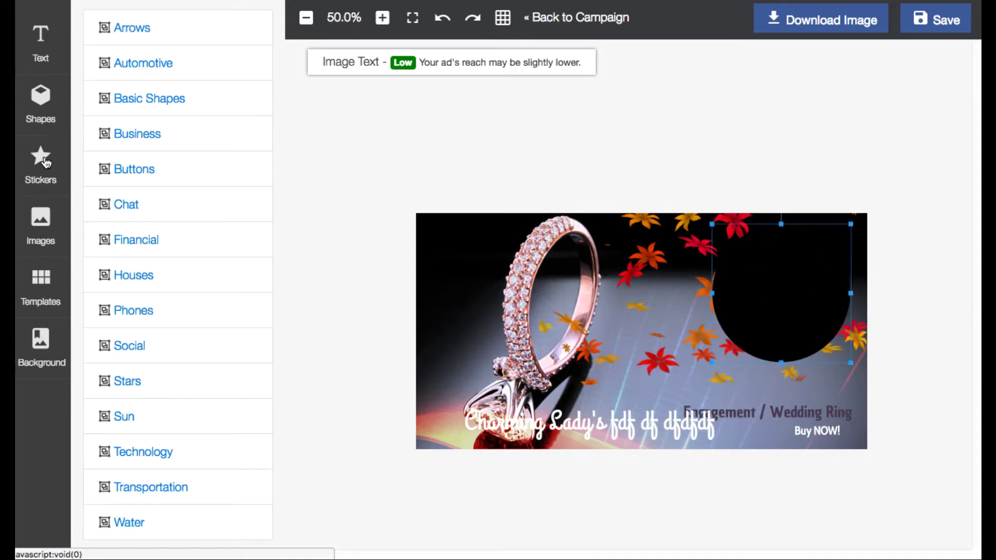
left_click(142, 29)
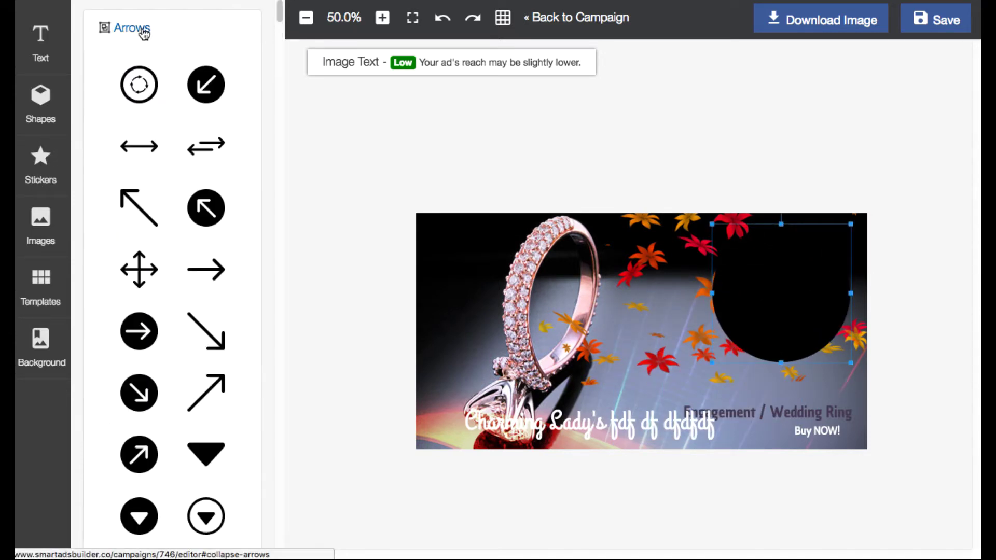
left_click(211, 93)
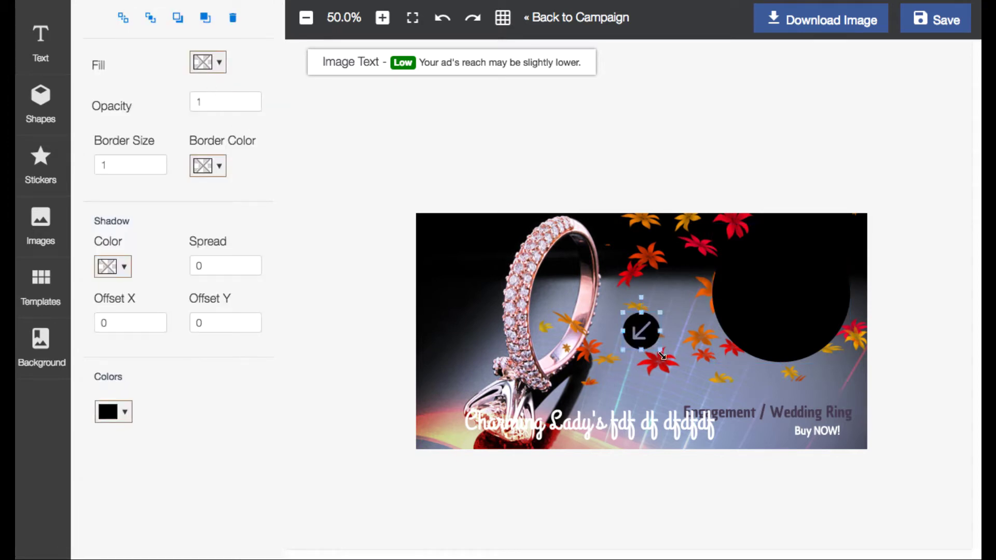
left_click_drag(667, 351, 709, 398)
left_click(36, 230)
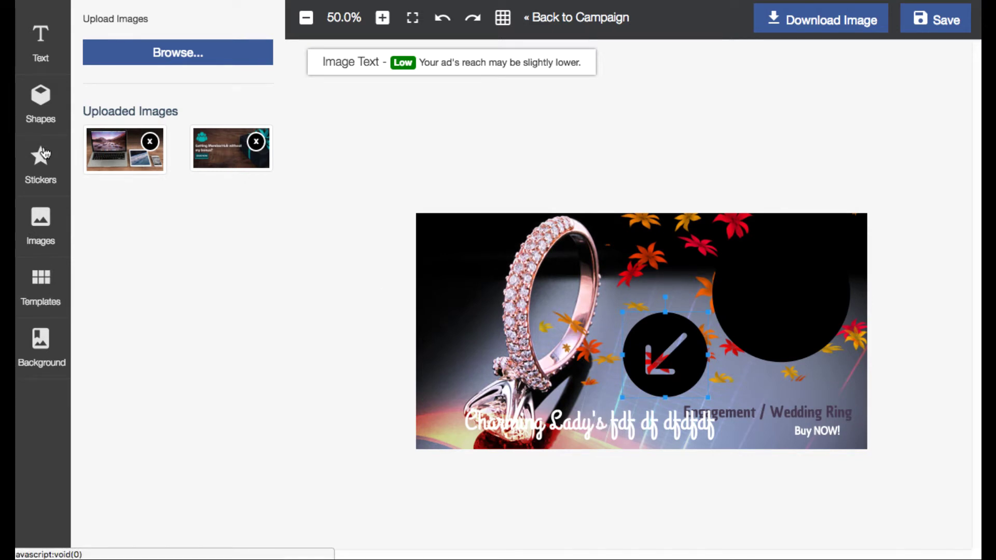
Replace the ring photo background with solid blue and move the Charming Lady's text upper left
left_click(46, 294)
scroll(195, 277, "down", 5)
scroll(196, 279, "up", 5)
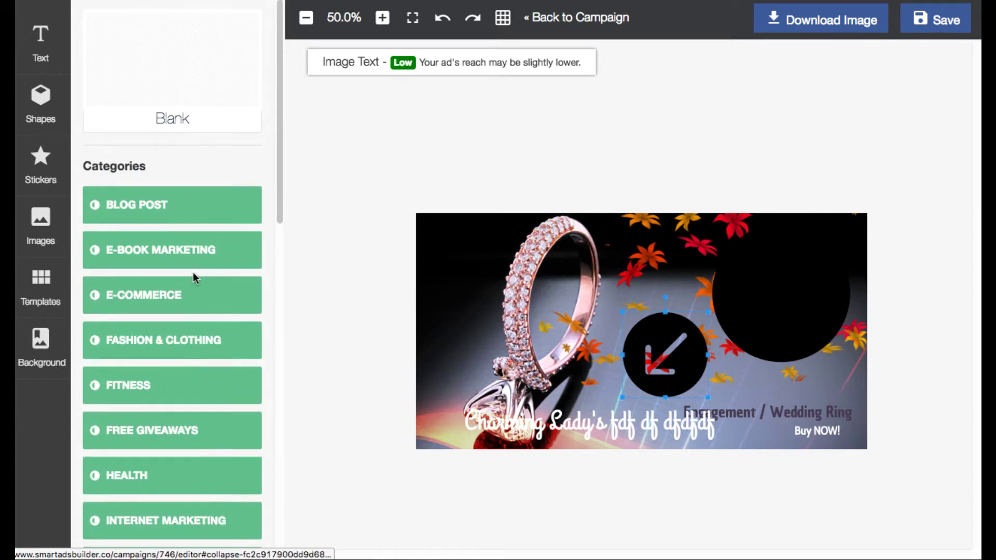
left_click(41, 351)
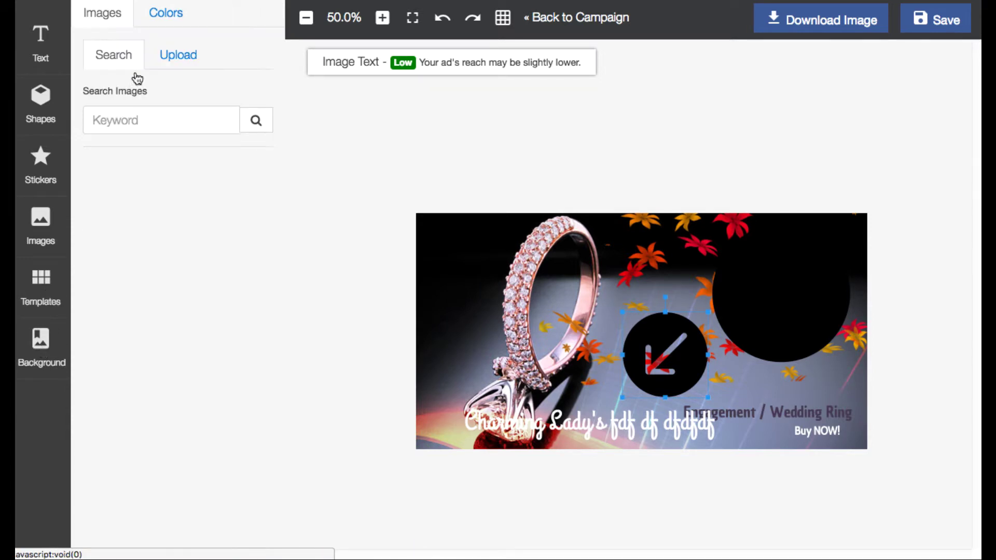
left_click(166, 14)
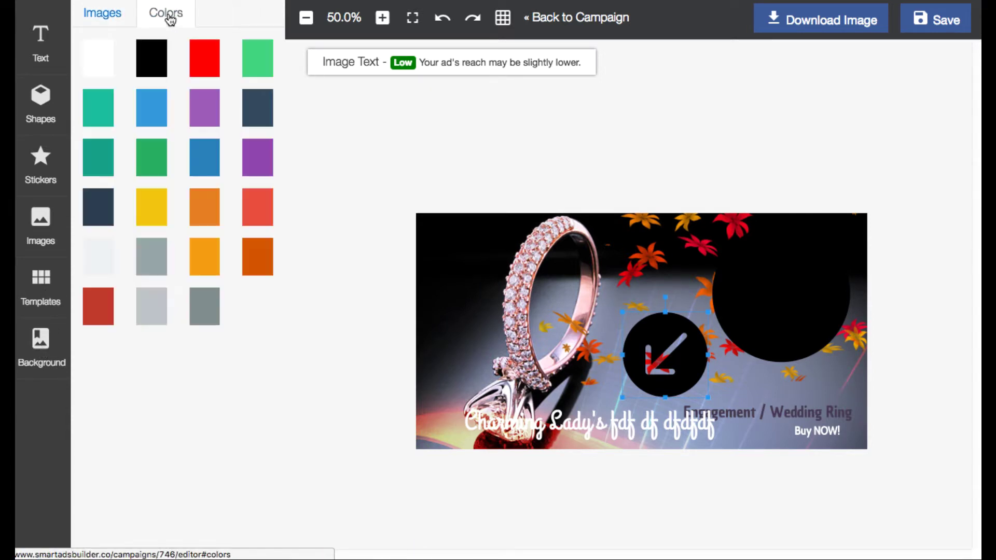
left_click(153, 117)
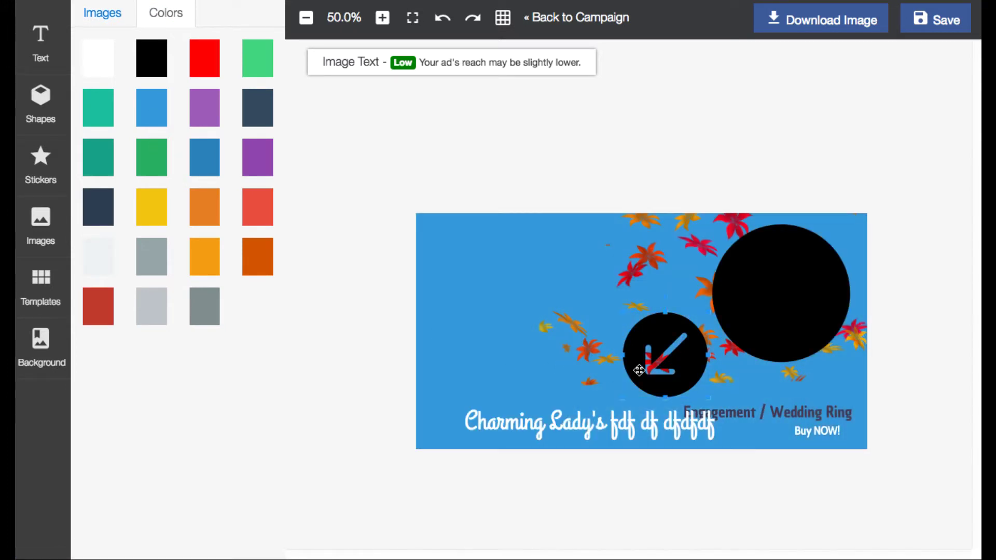
left_click_drag(552, 412, 574, 283)
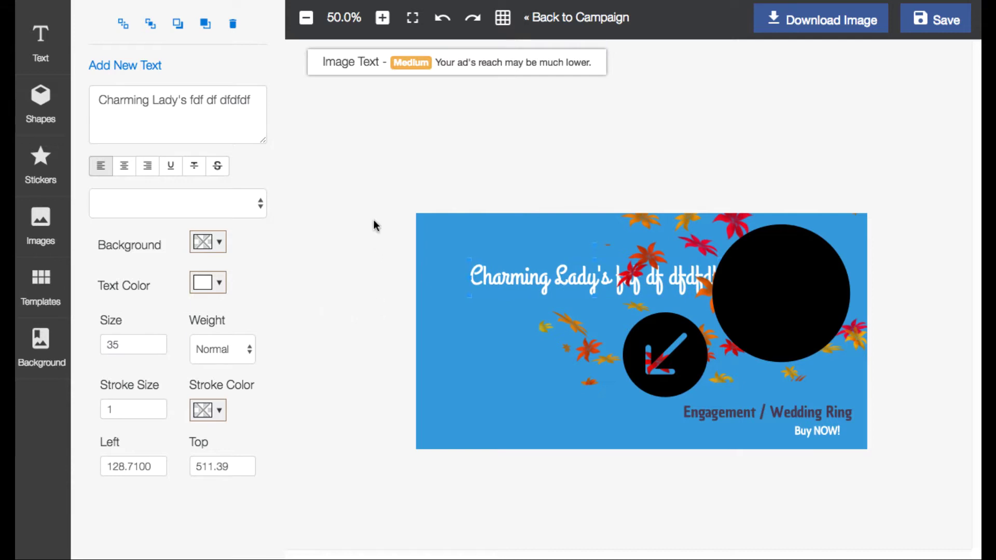
Move the Charming Lady's text down to the lower left of the ad
left_click_drag(322, 62, 444, 66)
left_click(443, 62)
left_click_drag(539, 280, 507, 407)
left_click_drag(449, 387, 519, 400)
Move 'Engagement / Wedding Ring' to the upper left, save the design and return to the campaign
left_click_drag(733, 416, 471, 249)
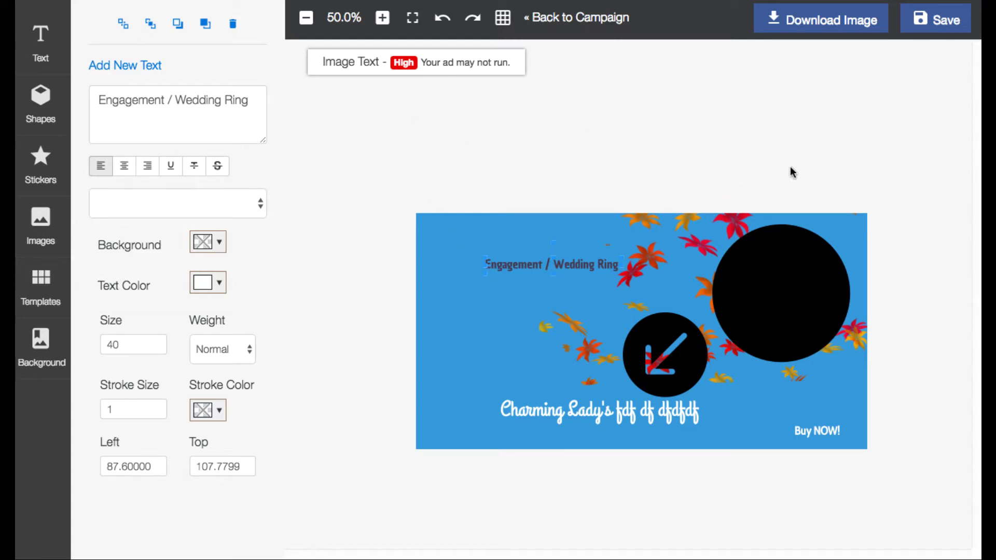
left_click(936, 25)
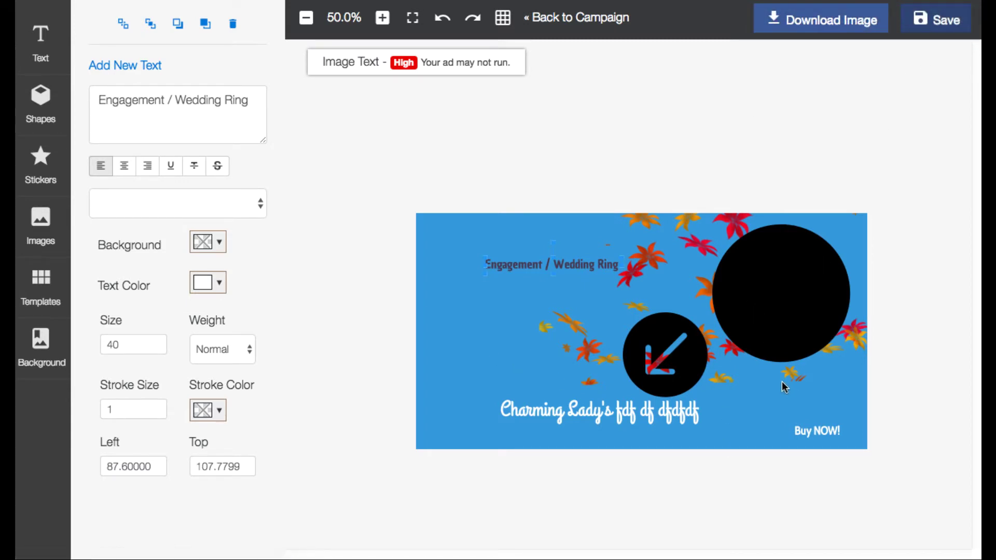
left_click(563, 16)
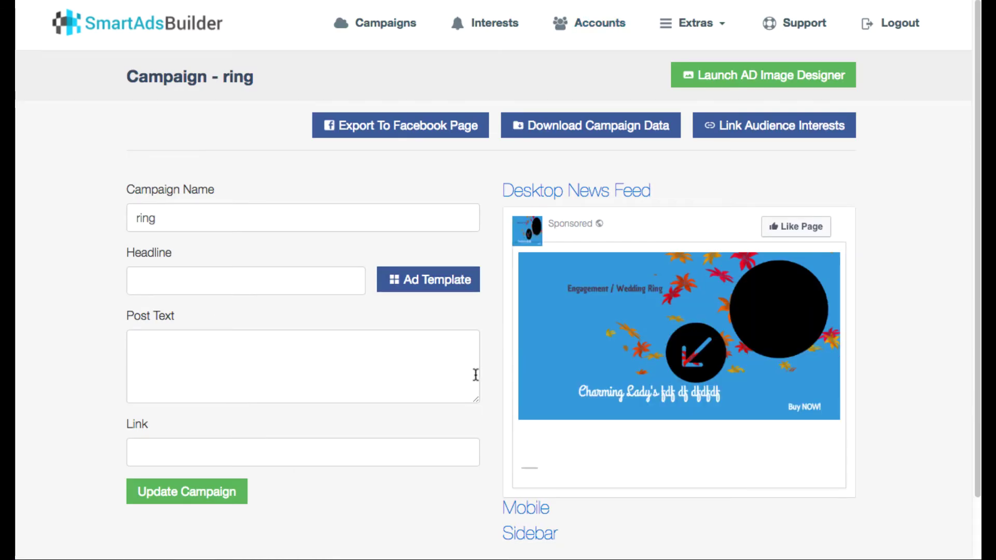
Enter headline 'er', post text 'err' and link 'ew', then update the campaign
scroll(475, 374, "down", 1)
left_click(178, 259)
type("er")
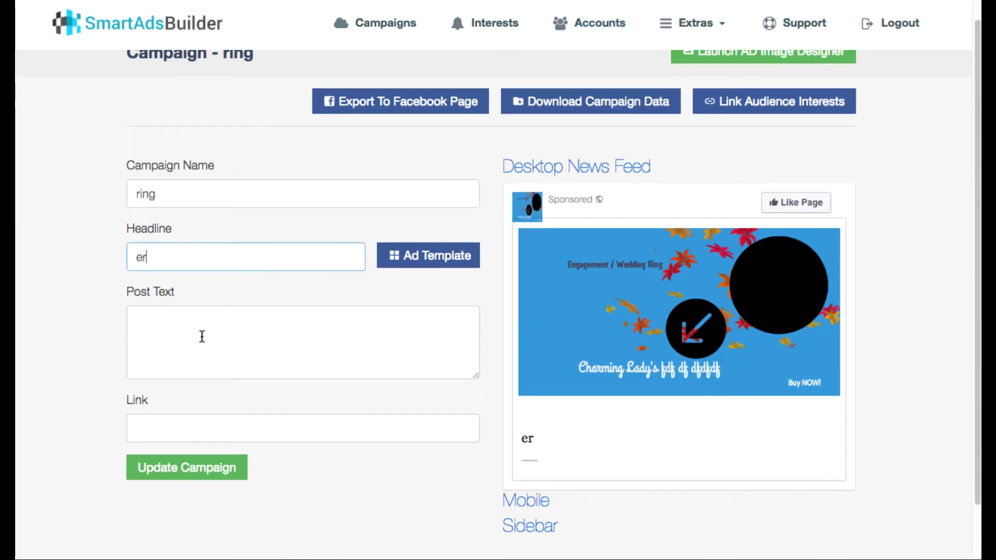
left_click(202, 338)
type("err")
left_click(205, 423)
type("ew")
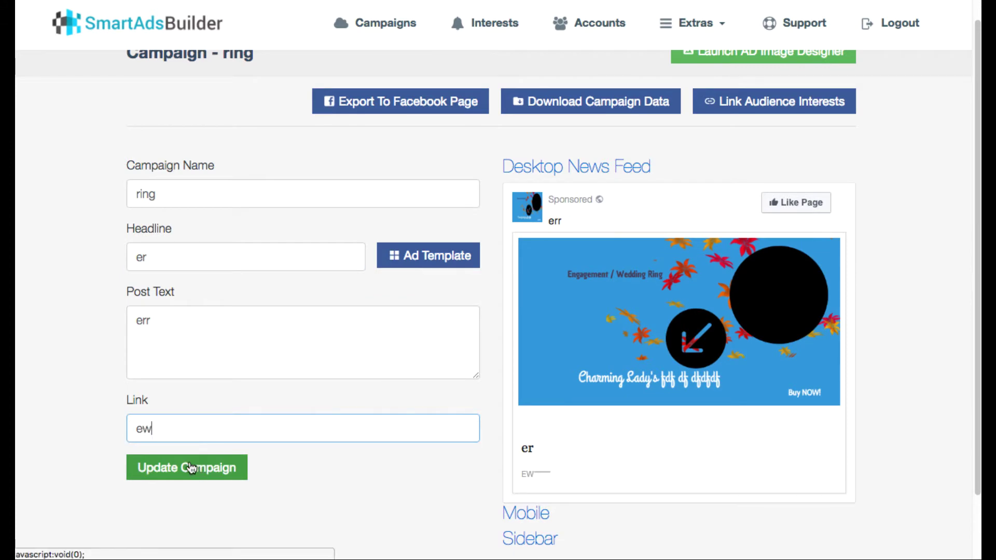
left_click(191, 468)
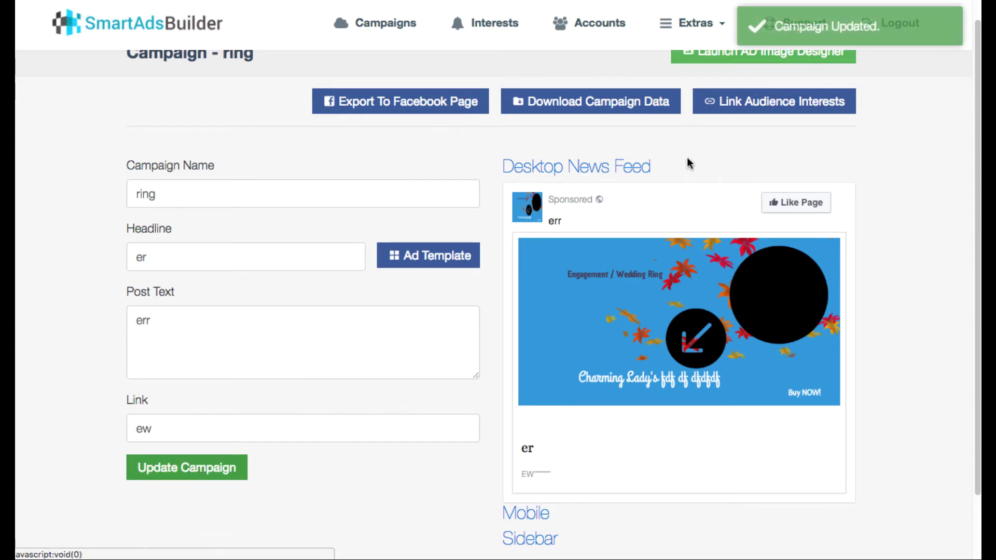
scroll(685, 159, "up", 1)
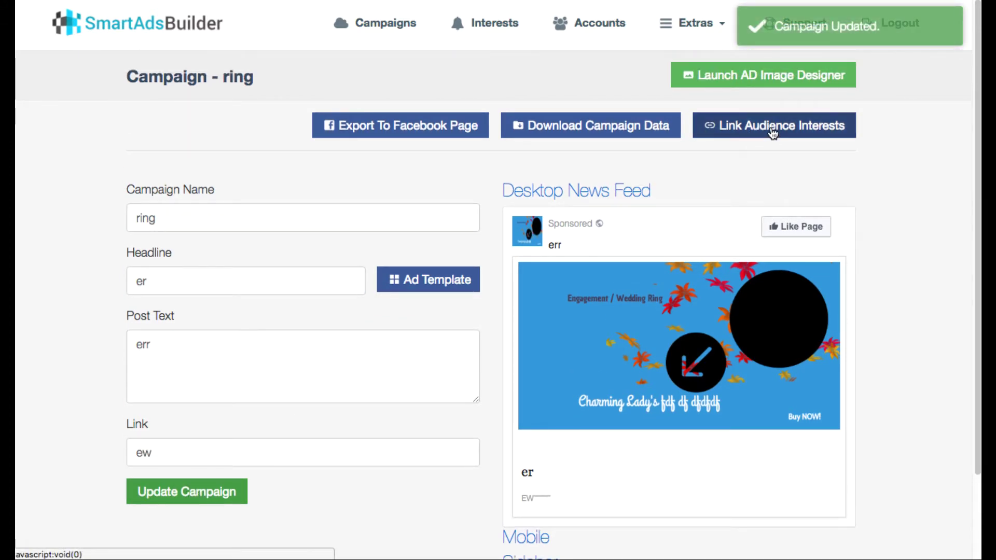
Open the Link Audience Interests window and close it without linking anything
left_click(773, 130)
left_click(465, 147)
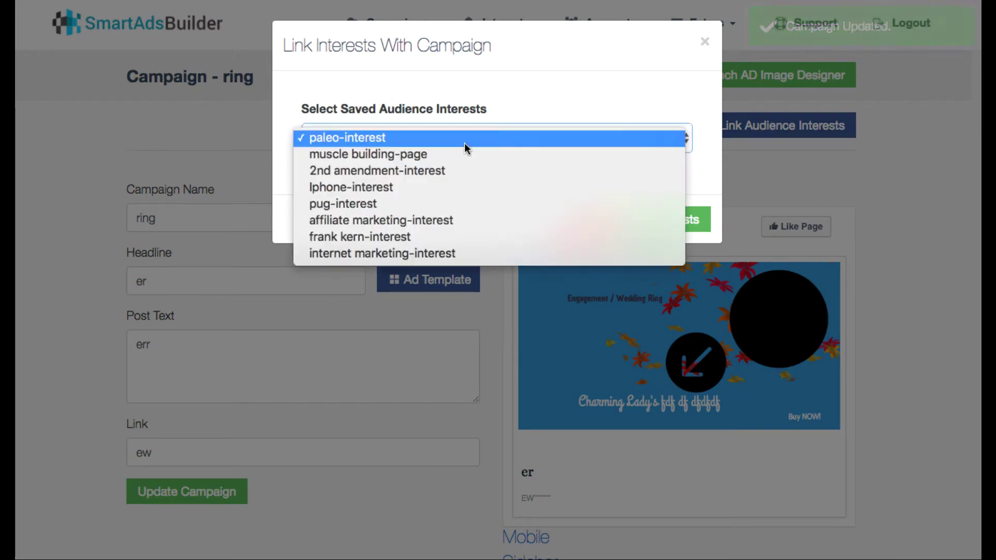
left_click(463, 143)
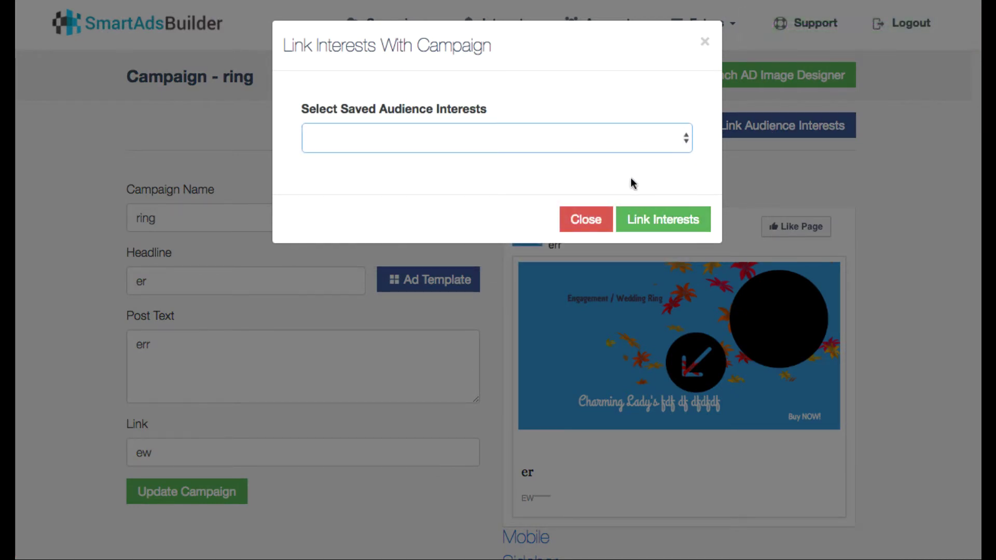
left_click(705, 41)
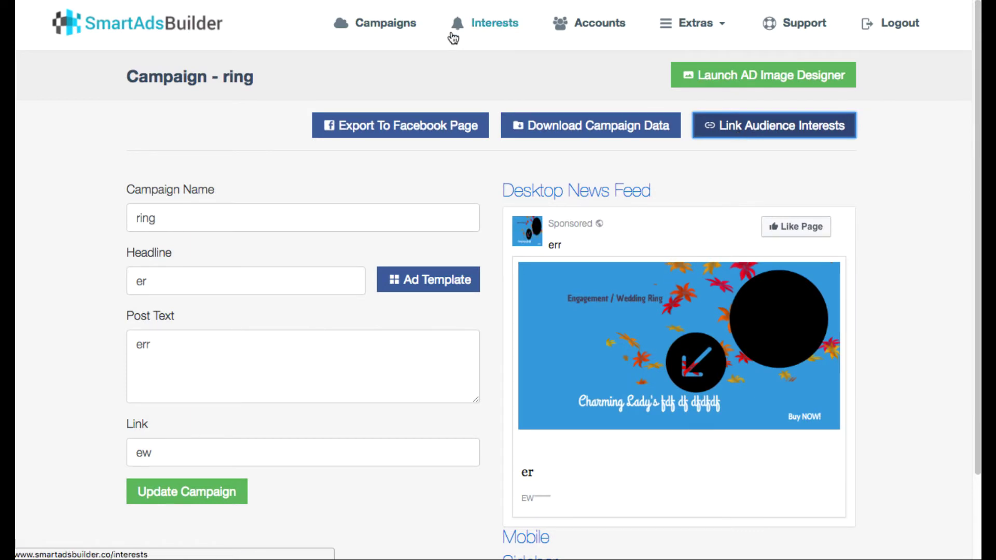
Review the saved audience interests and their sizes on the Manage Audience Interests page
left_click(490, 30)
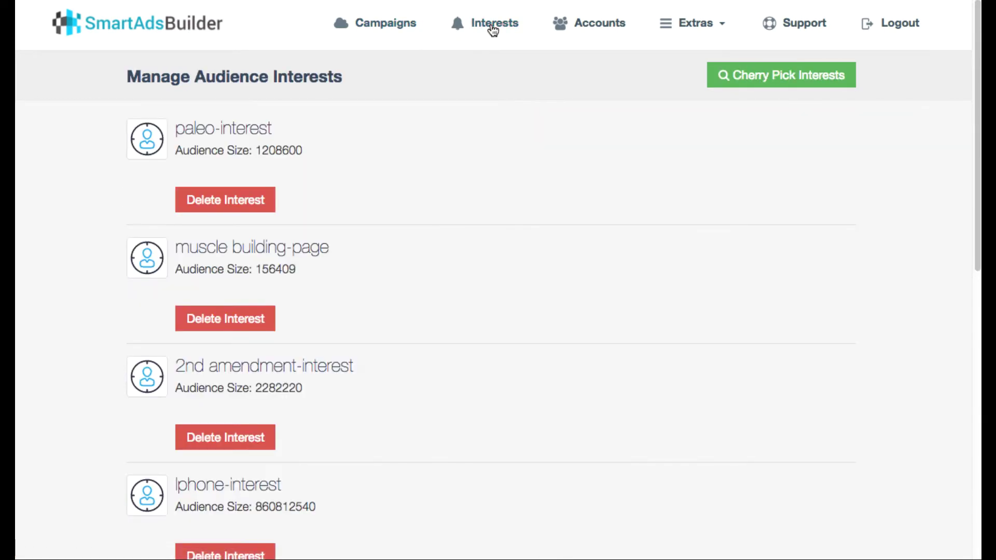
scroll(353, 216, "down", 3)
scroll(354, 216, "down", 6)
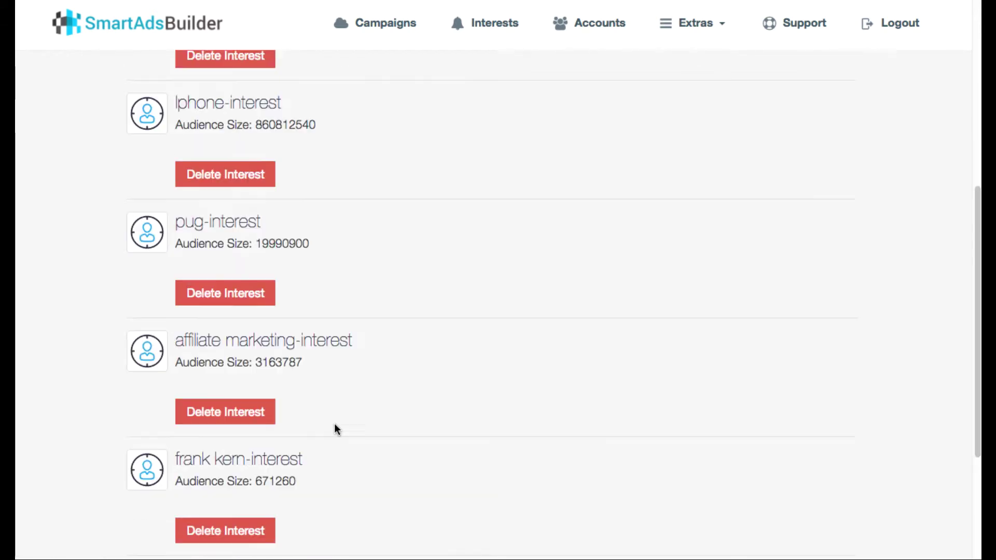
scroll(336, 430, "up", 9)
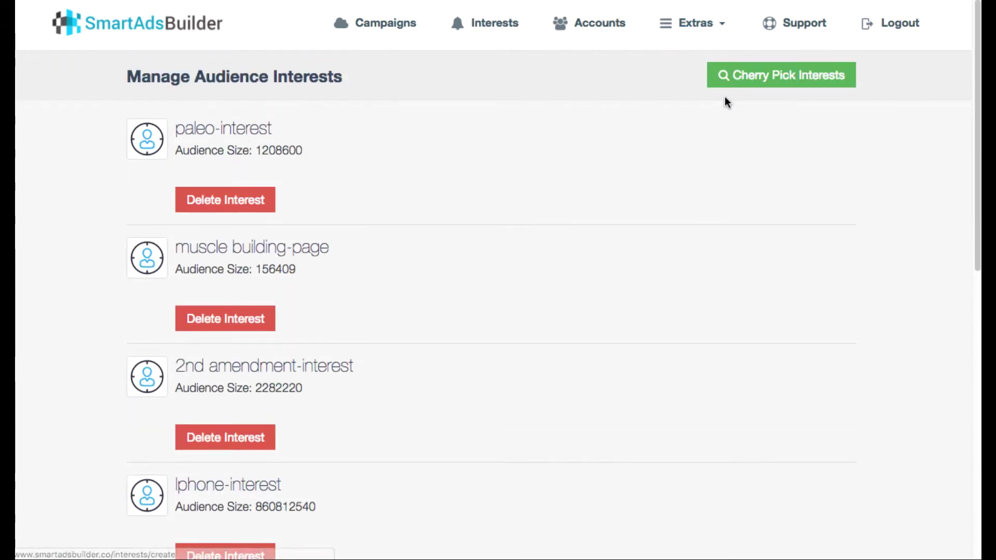
Search the Audience Interests Picker for the keyword 'paleo diet'
left_click(728, 75)
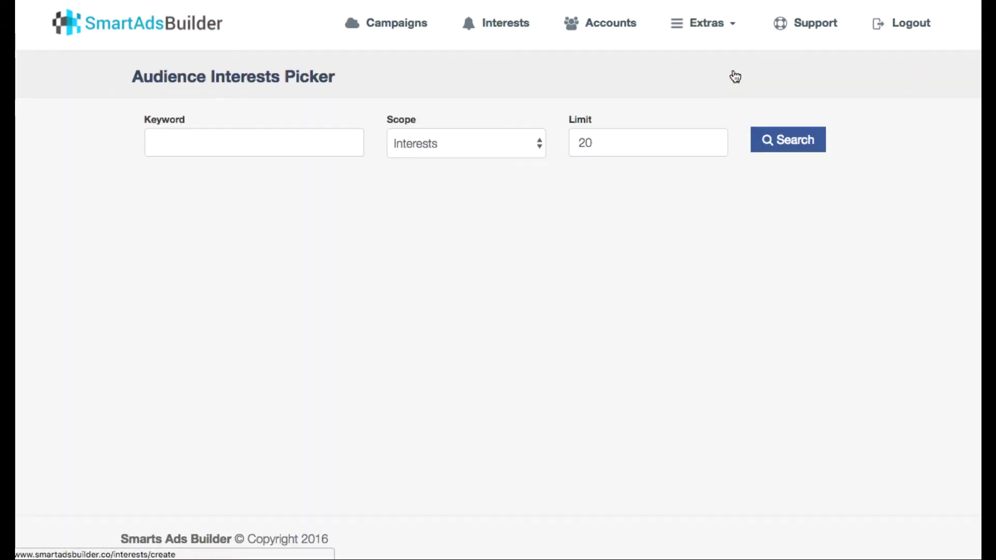
left_click(292, 145)
type("paleo diet")
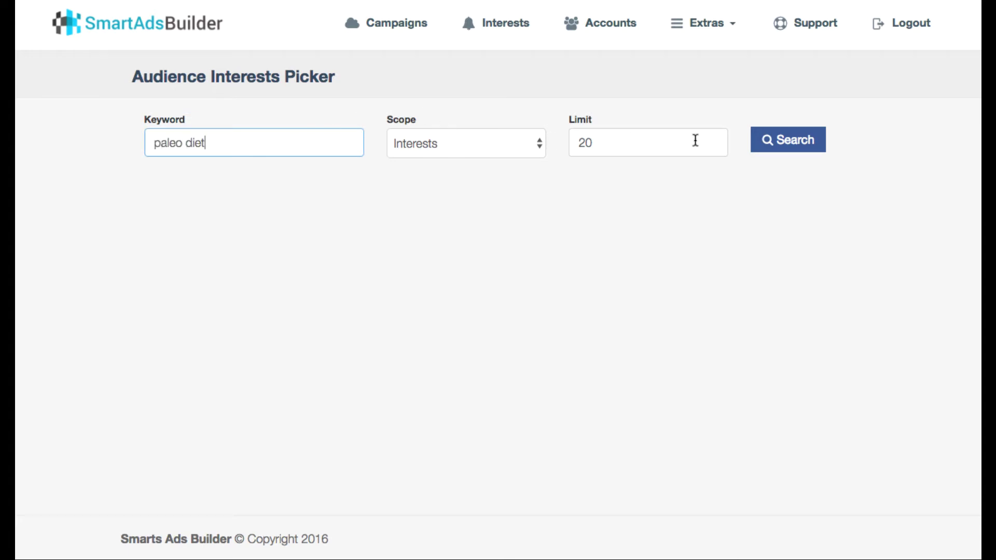
left_click(766, 147)
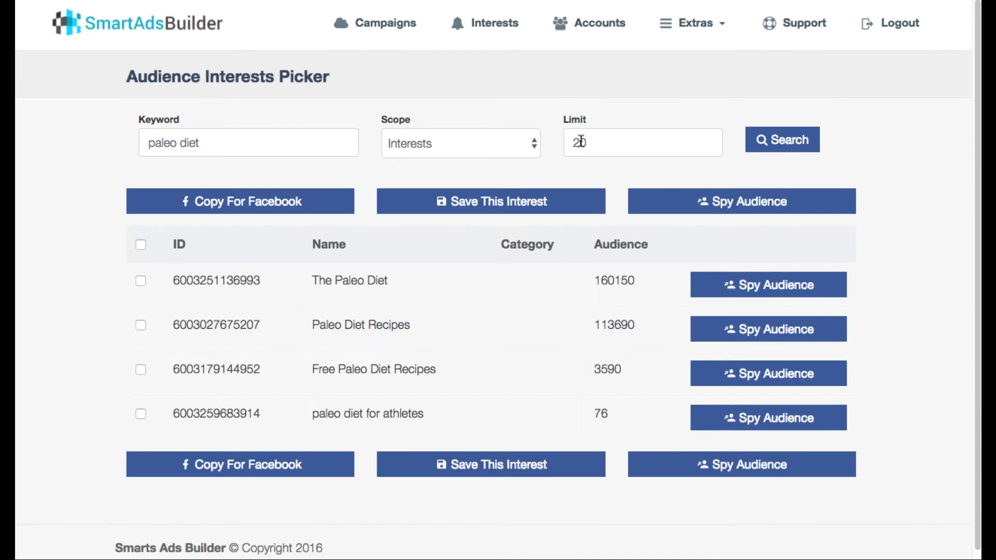
scroll(545, 234, "down", 1)
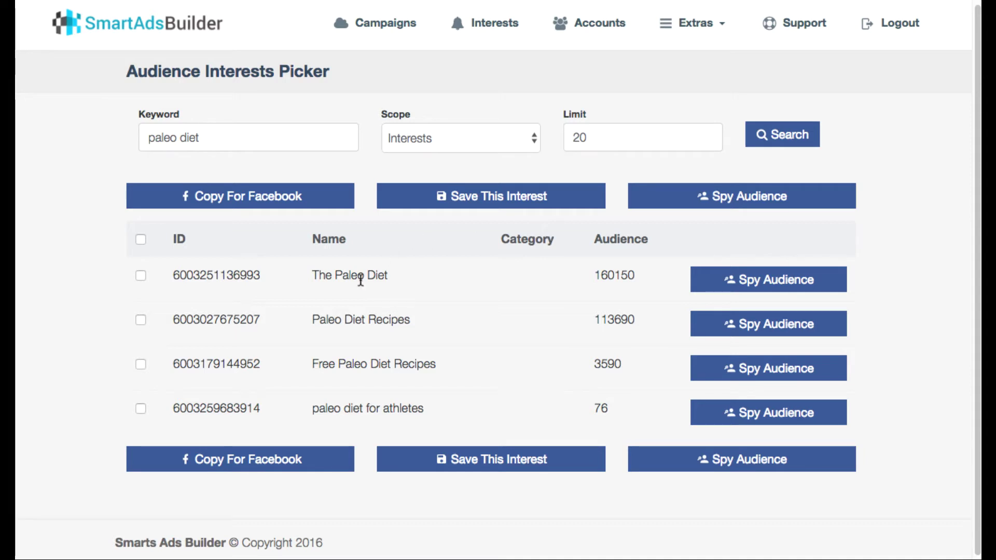
Review the results, highlighting The Paleo Diet and paleo diet for athletes names
left_click_drag(349, 276, 400, 280)
left_click(408, 310)
left_click_drag(319, 410, 434, 414)
left_click(581, 387)
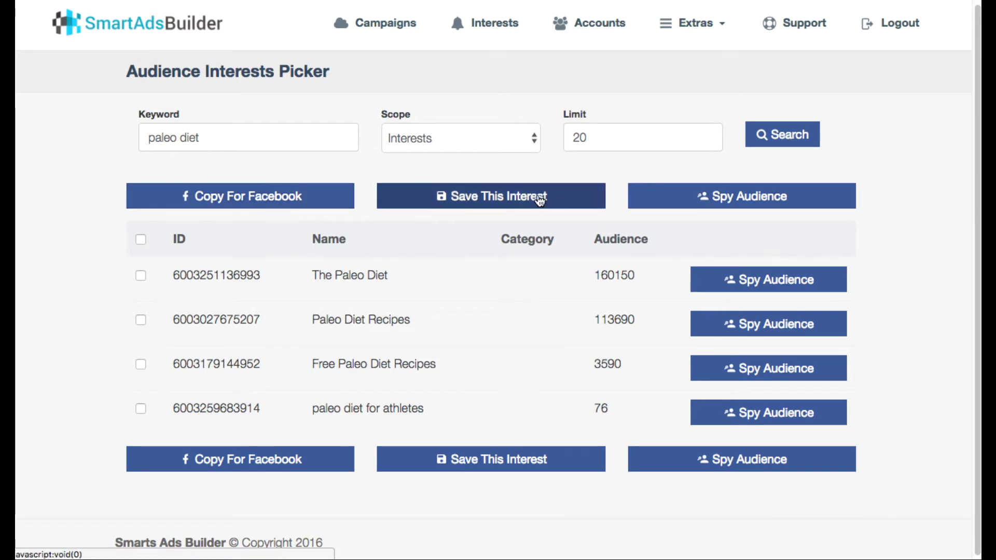
Open Facebook posts about The Paleo Diet via Spy Audience and scroll through them
left_click(752, 283)
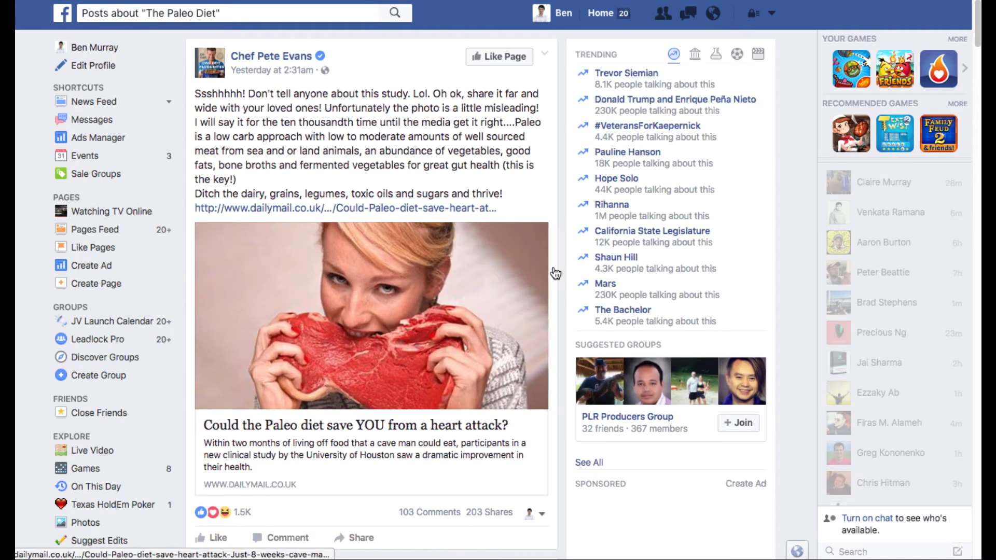
scroll(560, 276, "down", 5)
scroll(560, 278, "down", 14)
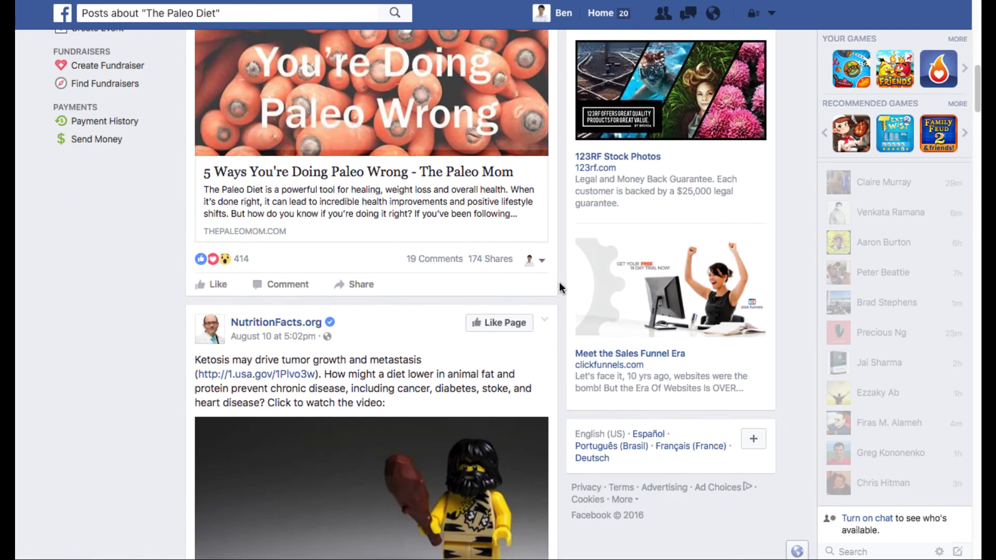
scroll(428, 273, "down", 10)
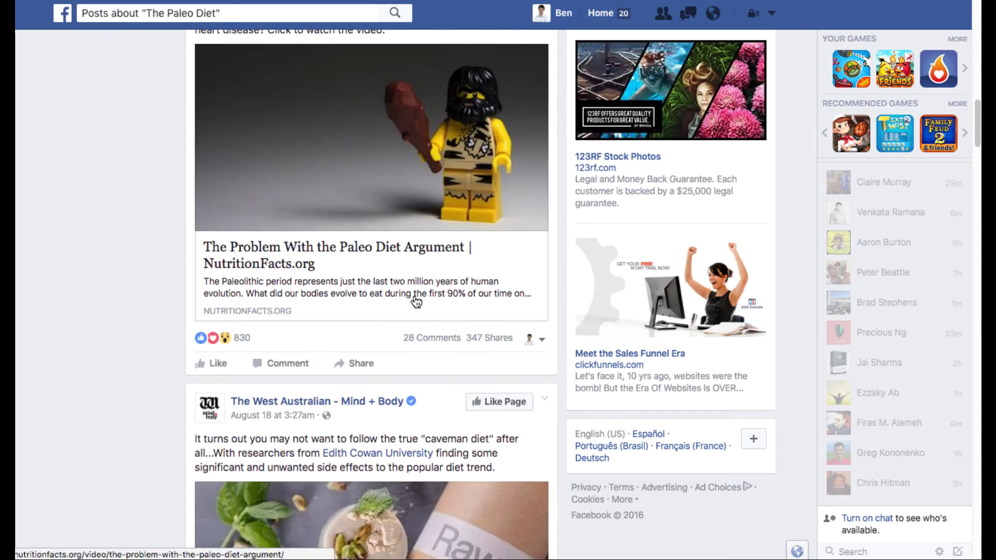
scroll(186, 275, "down", 12)
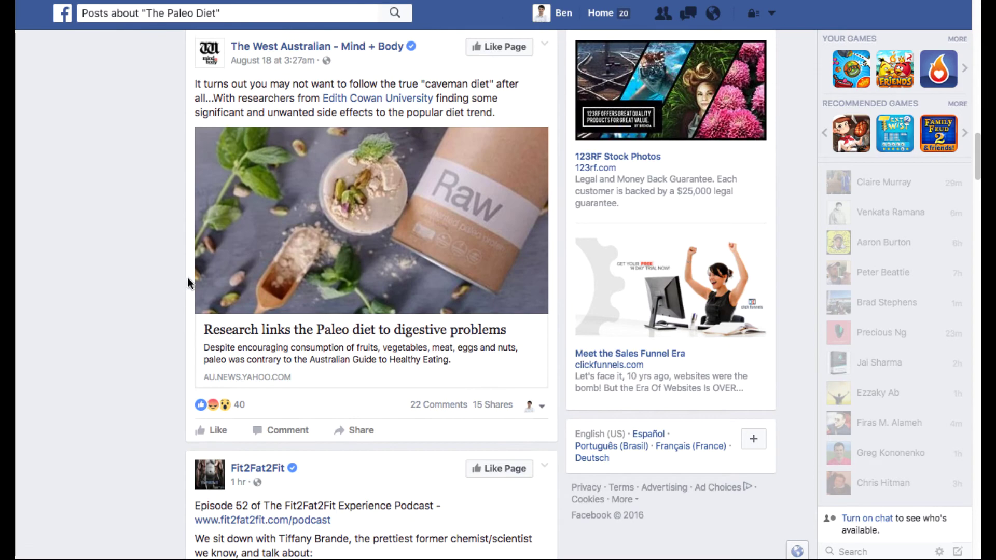
scroll(188, 273, "up", 12)
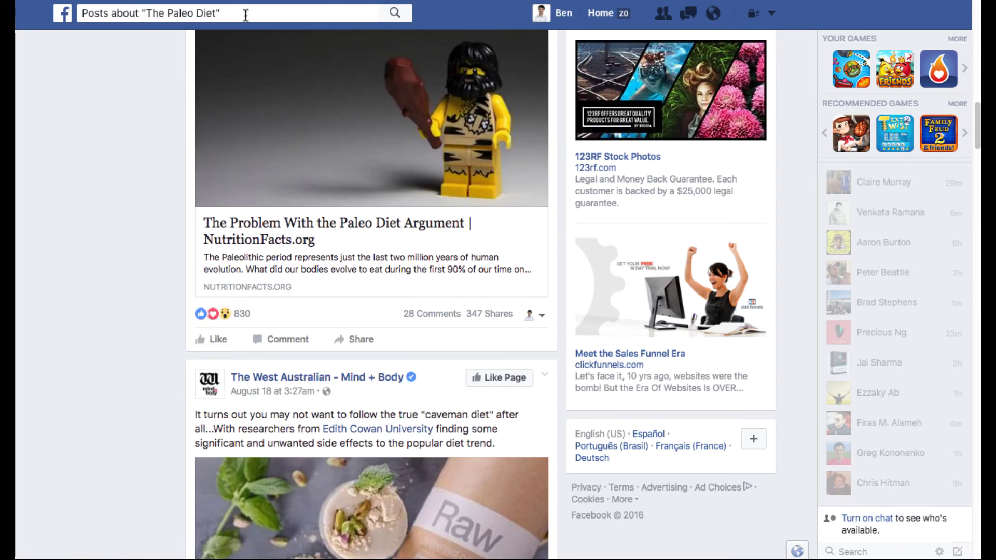
scroll(201, 179, "down", 20)
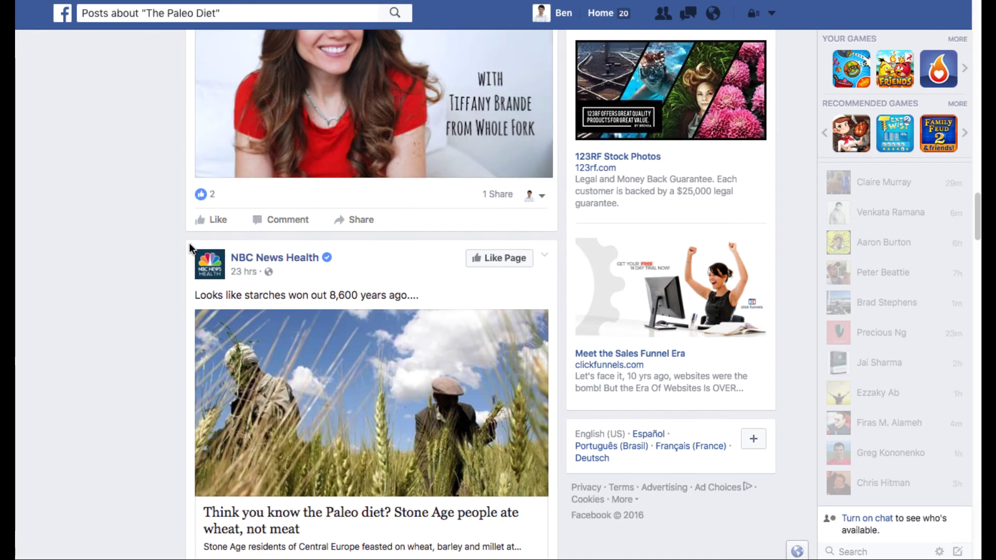
scroll(187, 251, "down", 8)
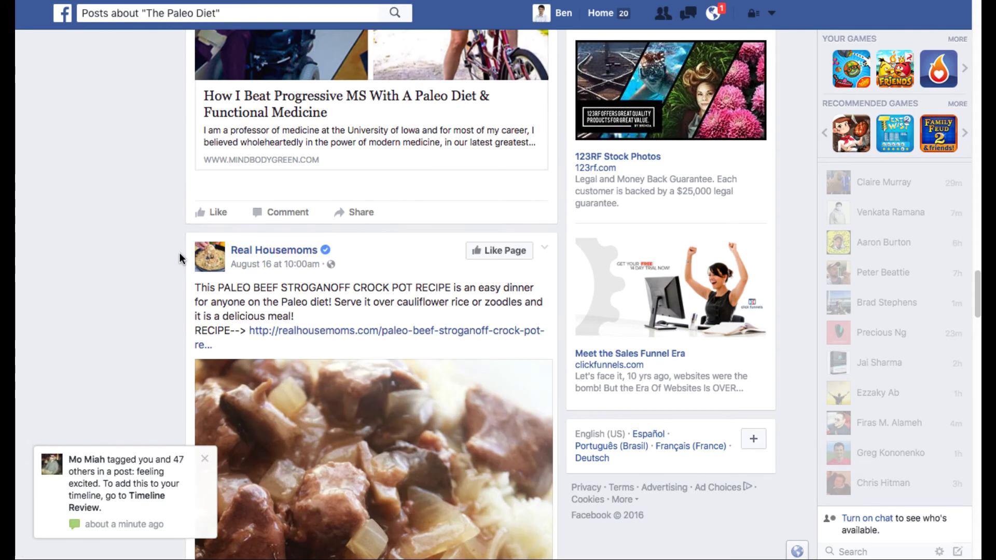
Rerun the paleo diet search with the Pages scope and scroll through the page results
scroll(529, 173, "down", 3)
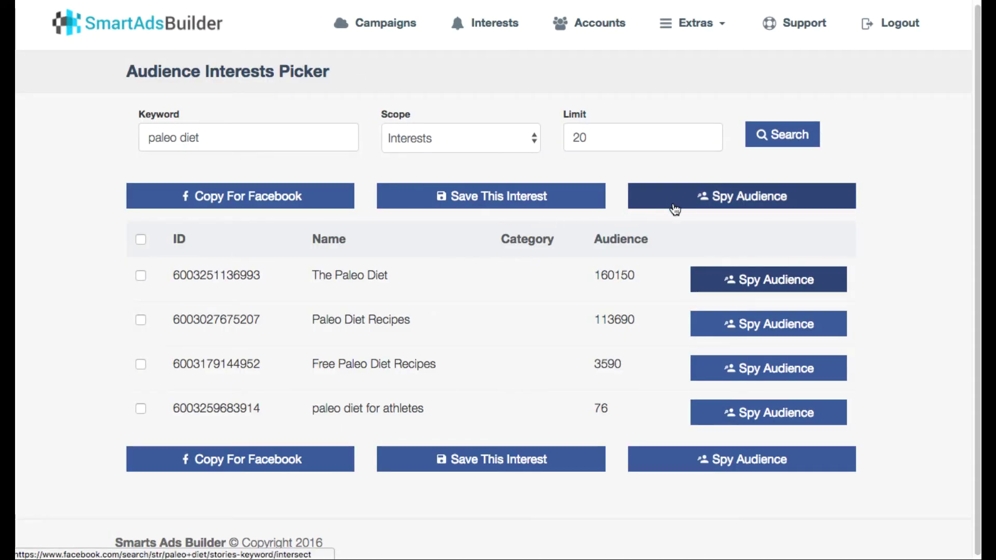
left_click(517, 148)
left_click(460, 155)
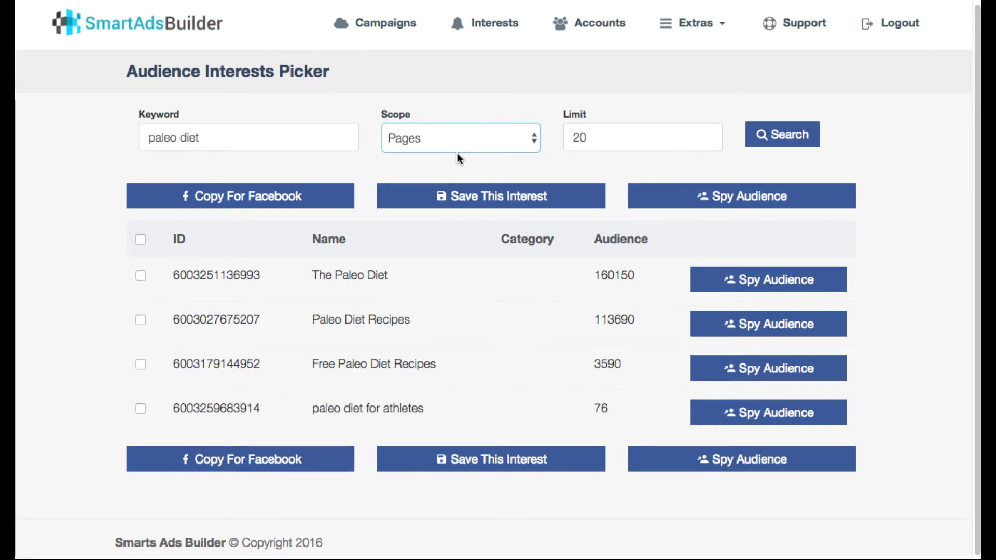
left_click(781, 135)
scroll(469, 316, "down", 8)
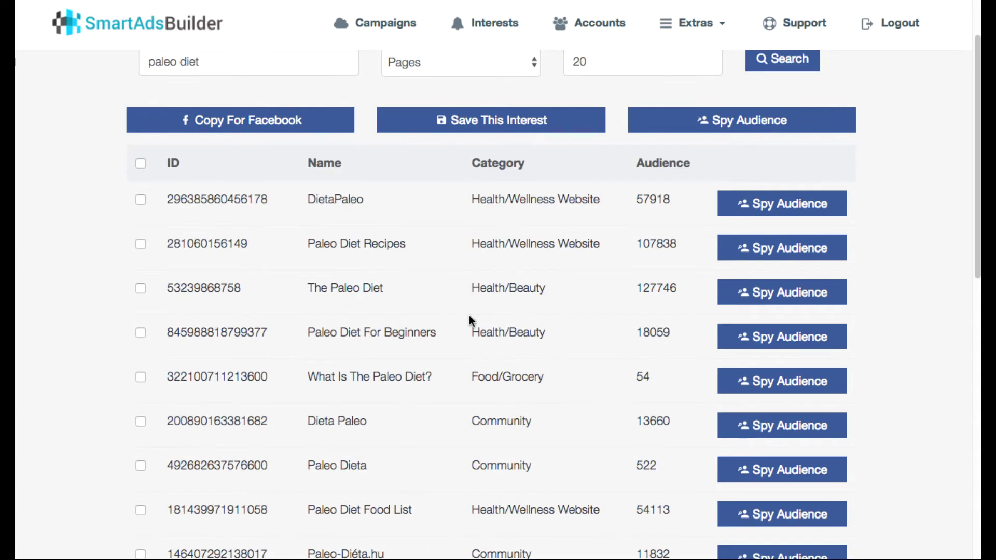
scroll(470, 315, "down", 4)
scroll(477, 310, "up", 12)
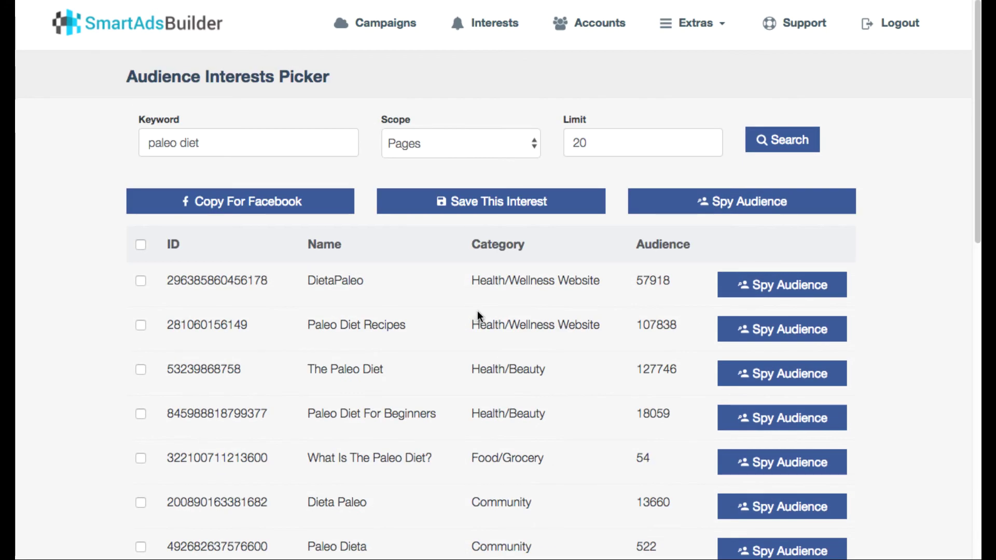
Open Facebook posts about Paleo Diet Recipes and scroll through them
left_click(771, 332)
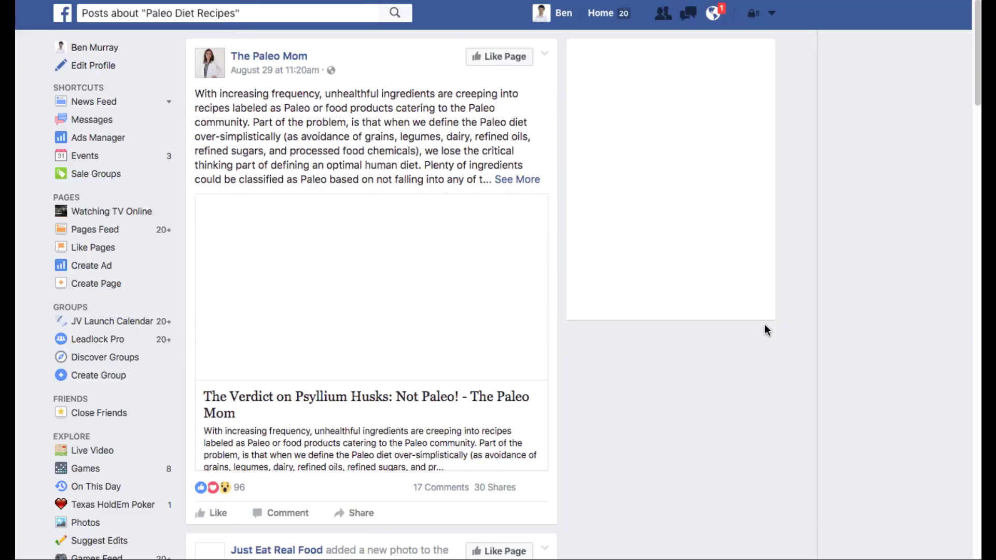
scroll(549, 295, "down", 10)
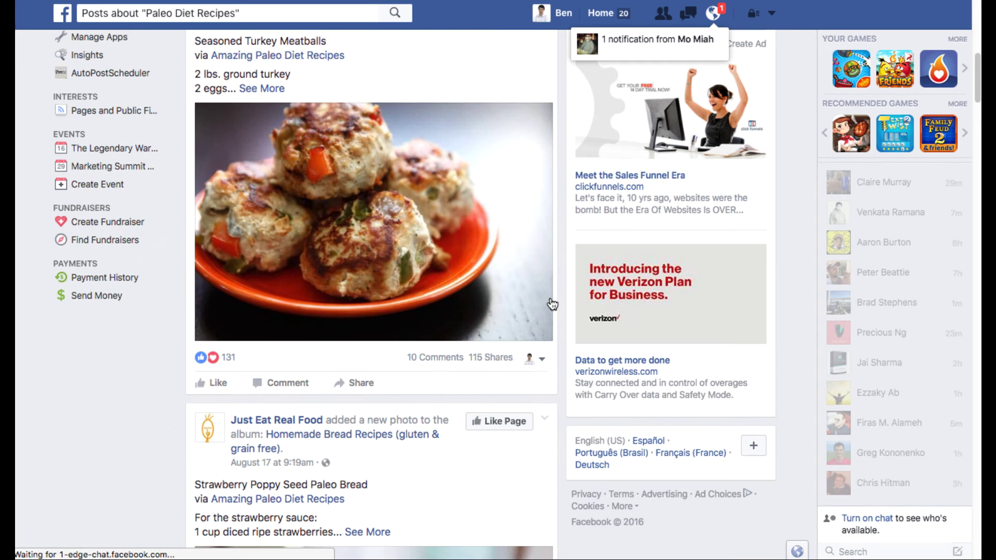
scroll(553, 304, "down", 9)
Select the Facebook search query text, deselect it, and keep browsing the posts
double_click(111, 14)
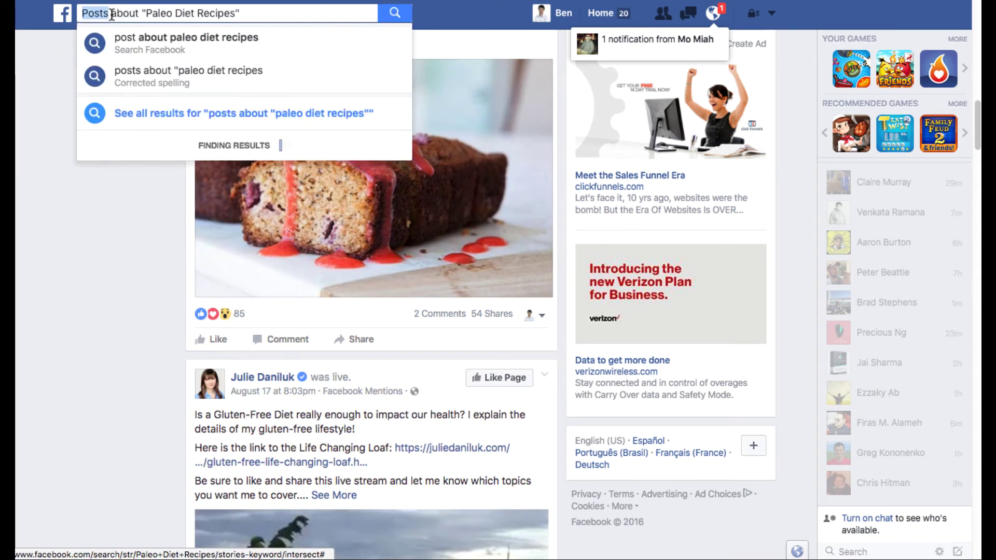
left_click_drag(112, 14, 269, 17)
left_click(272, 15)
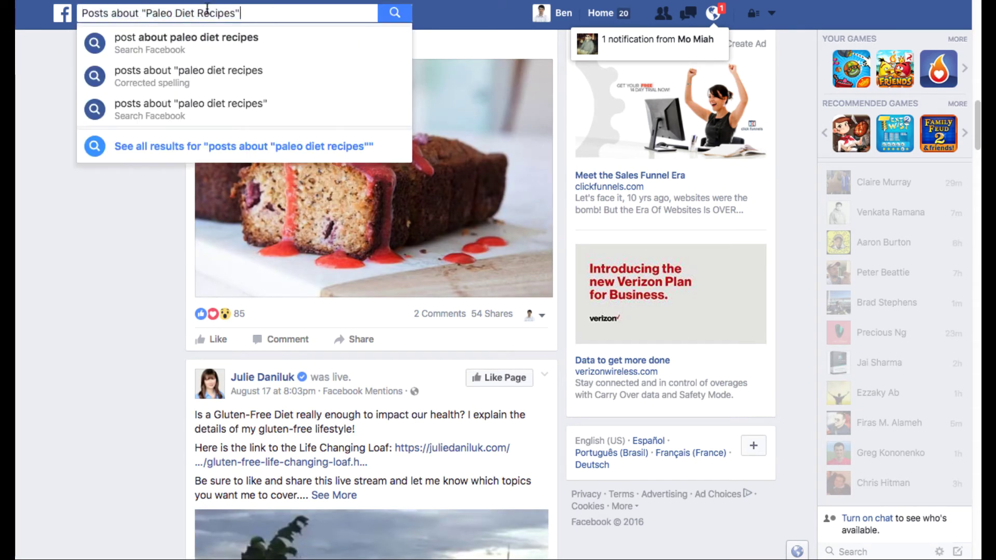
left_click(151, 279)
scroll(154, 279, "down", 5)
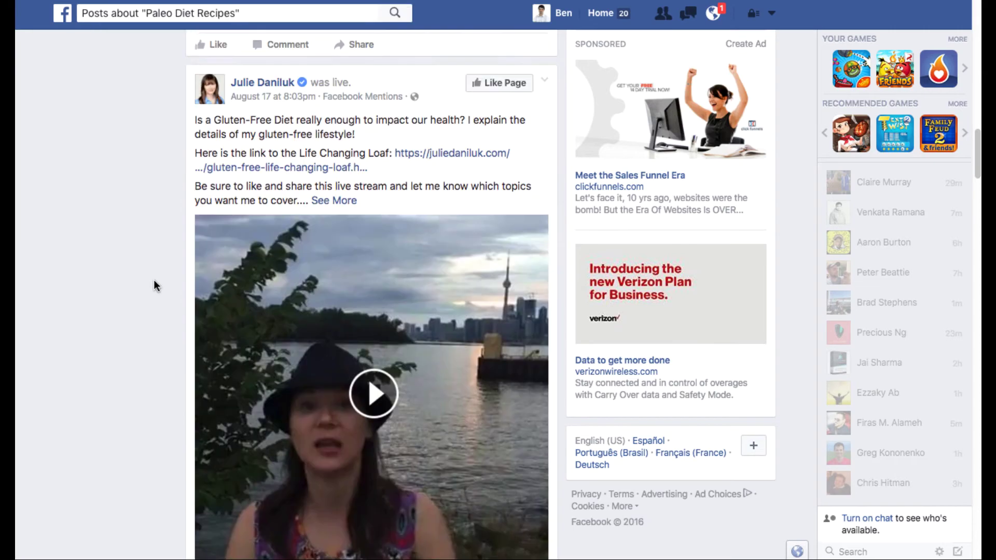
scroll(156, 279, "down", 15)
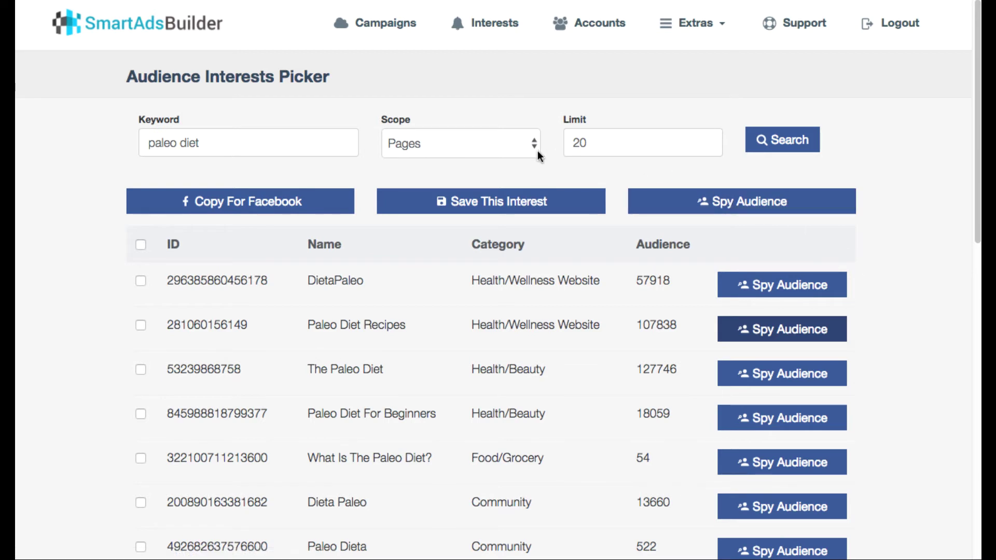
Go to the Campaigns list and scroll down to the Test On Me card
left_click(385, 27)
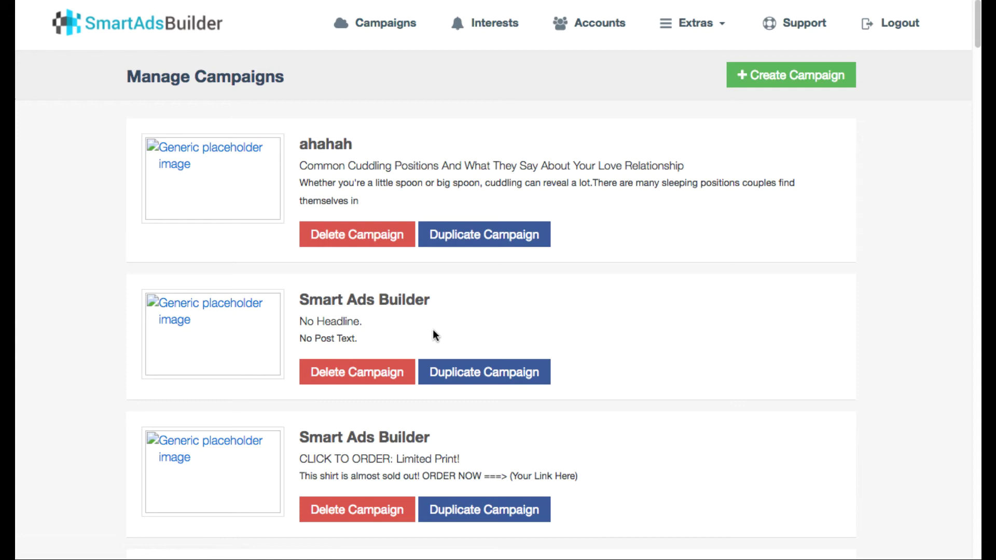
scroll(457, 319, "down", 15)
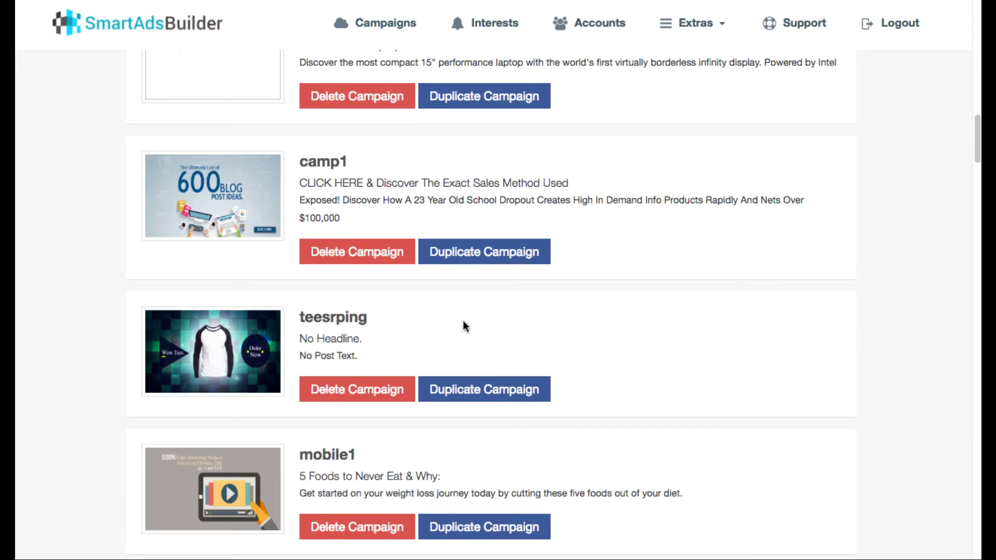
scroll(463, 320, "down", 5)
scroll(463, 319, "down", 3)
scroll(465, 321, "up", 2)
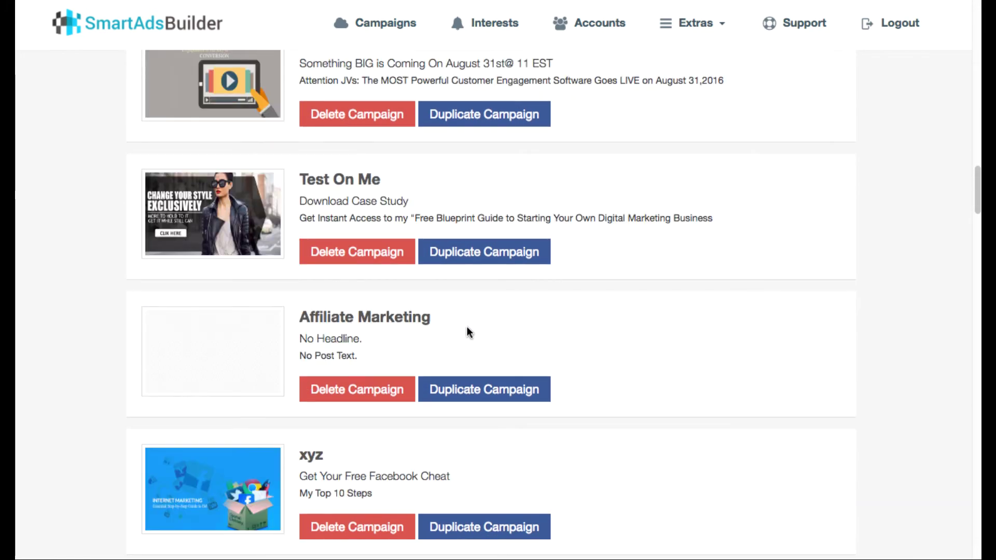
Open the Test On Me campaign's edit page and scroll through its form
left_click(317, 176)
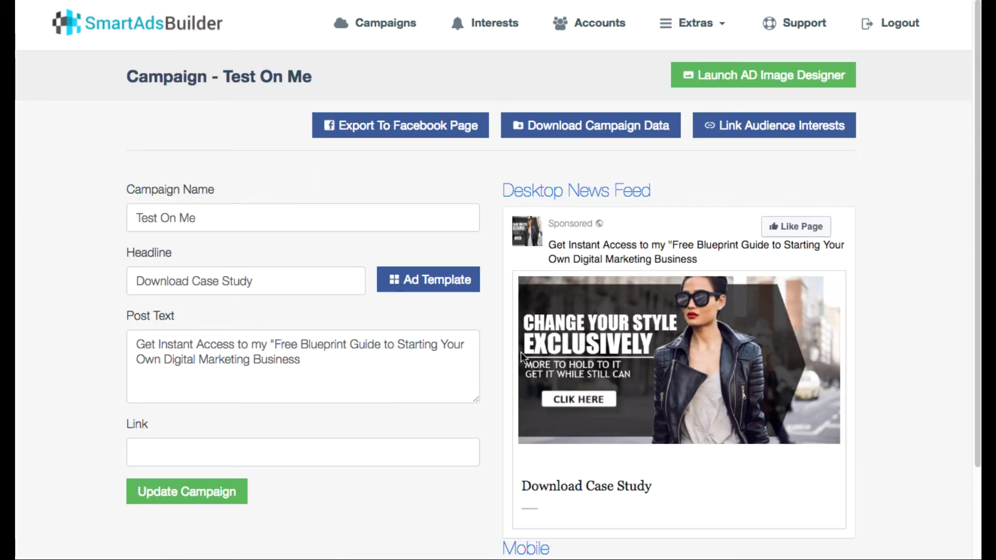
scroll(521, 352, "down", 2)
scroll(523, 355, "up", 2)
scroll(516, 316, "down", 1)
scroll(526, 329, "up", 1)
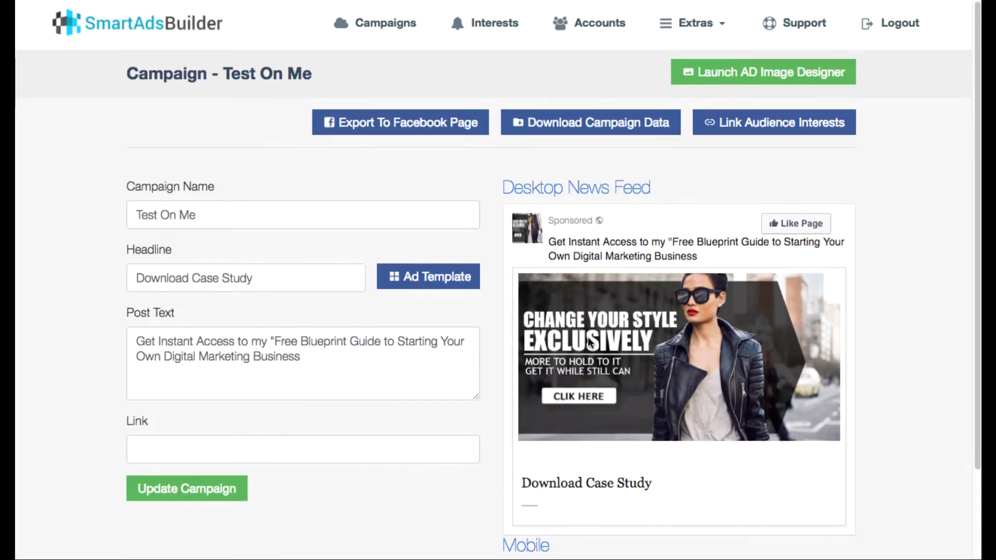
scroll(588, 339, "down", 2)
scroll(589, 341, "up", 2)
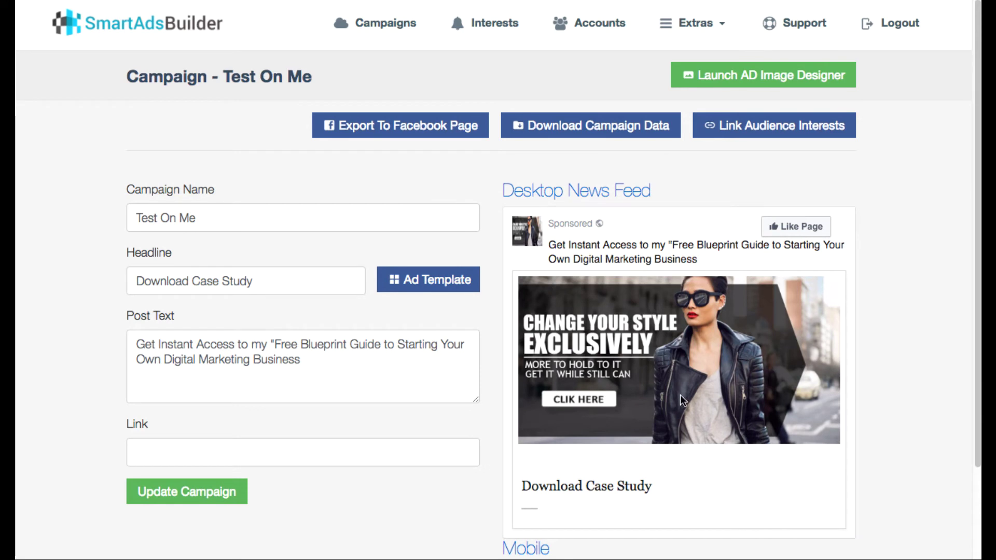
Review the Desktop News Feed preview's post text and ad image
left_click_drag(650, 246, 739, 260)
left_click(739, 256)
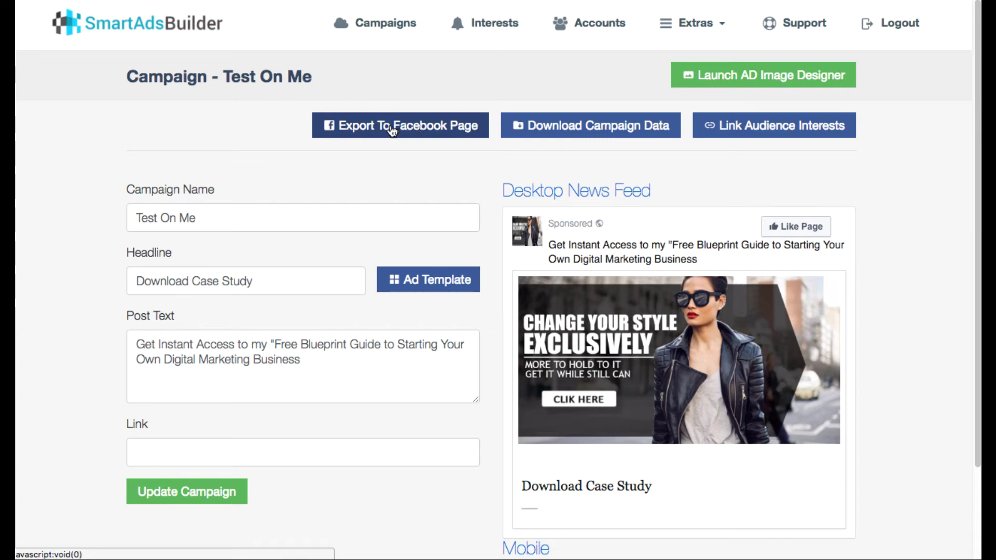
scroll(347, 172, "down", 2)
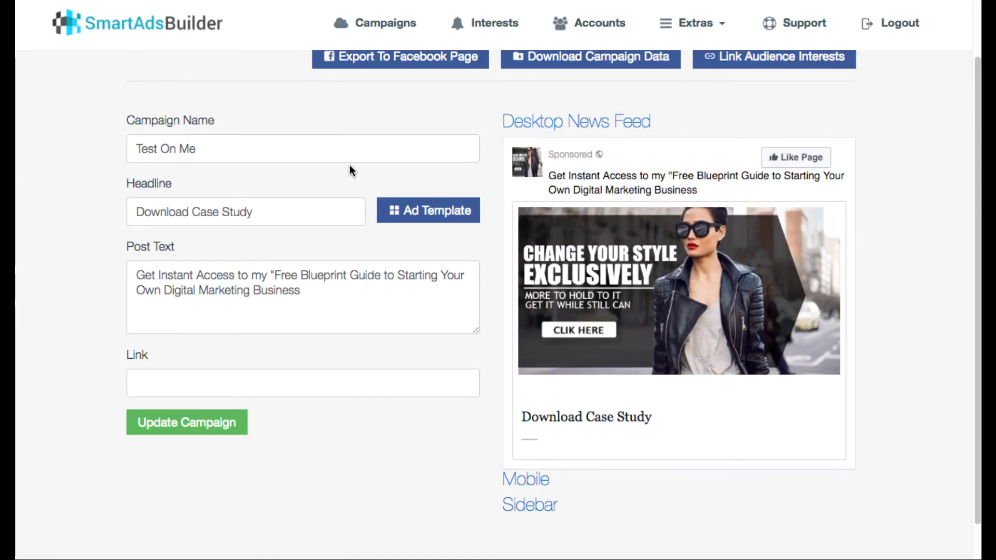
scroll(351, 161, "up", 2)
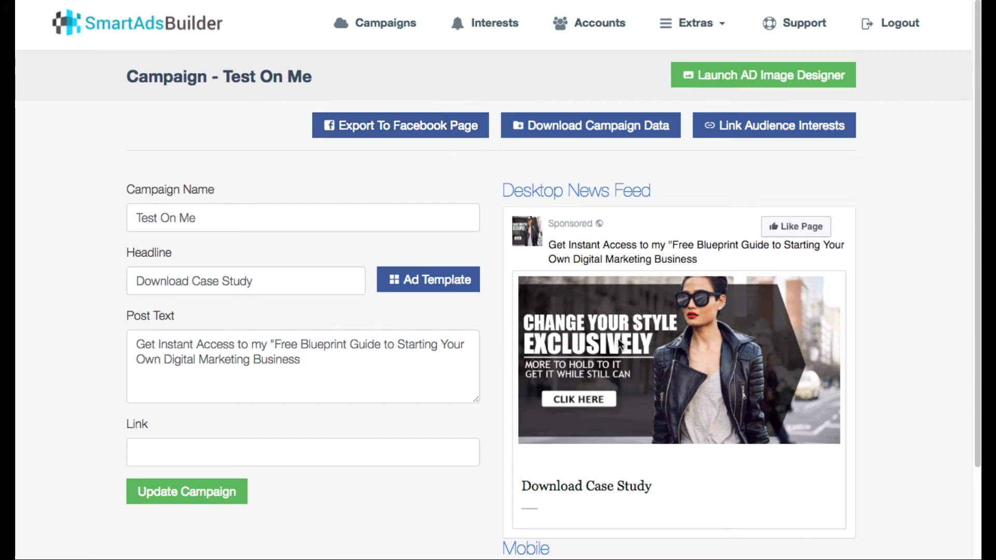
scroll(621, 338, "down", 2)
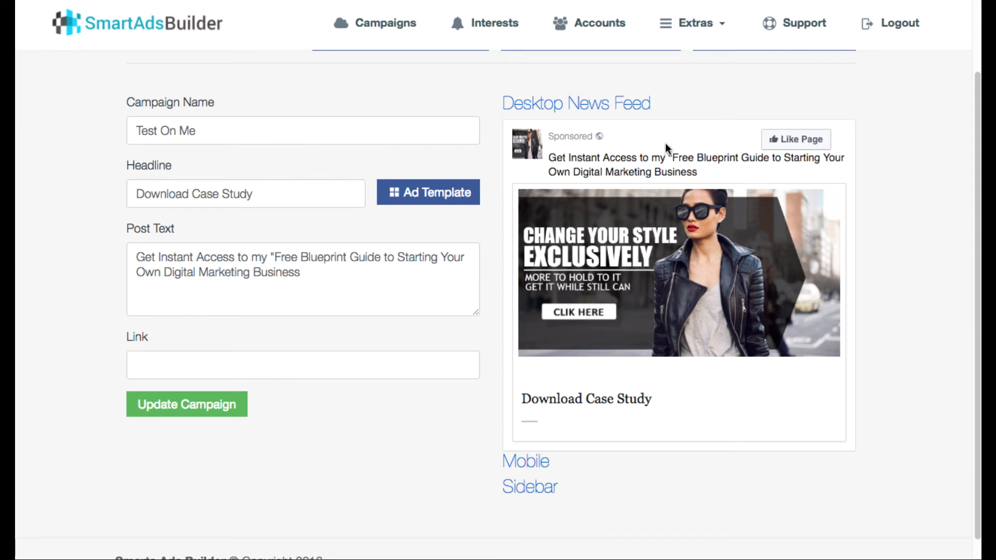
scroll(677, 161, "up", 3)
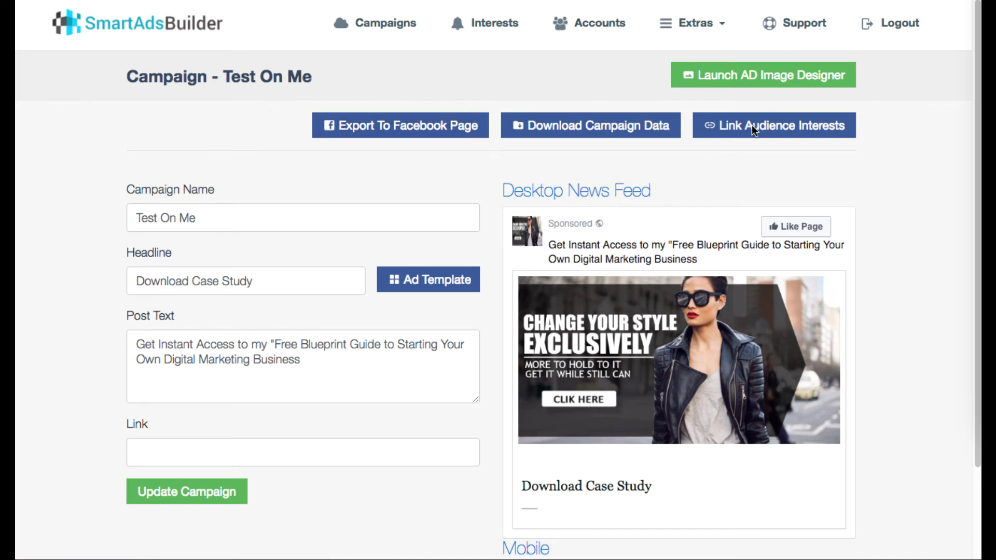
scroll(752, 124, "down", 1)
scroll(751, 125, "up", 1)
scroll(690, 227, "down", 1)
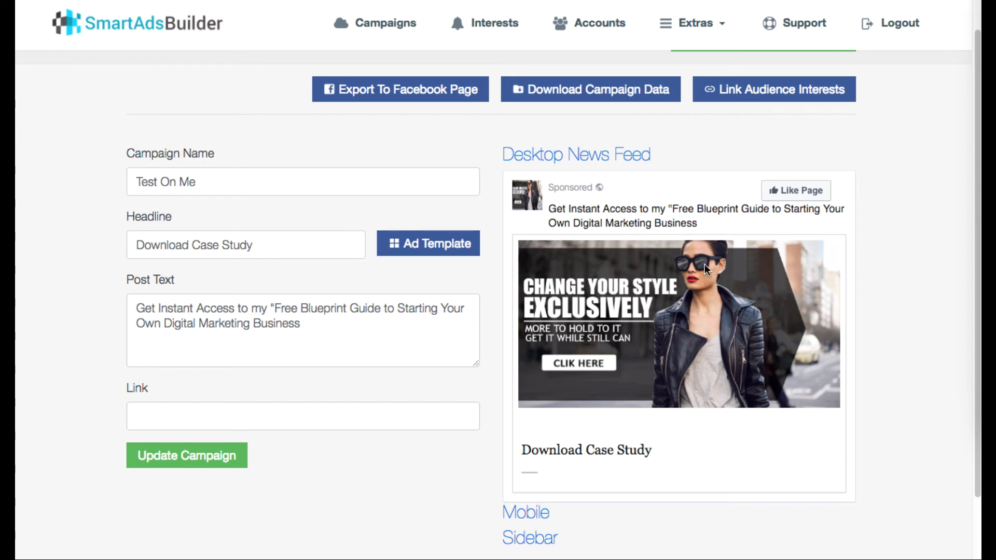
scroll(688, 240, "down", 2)
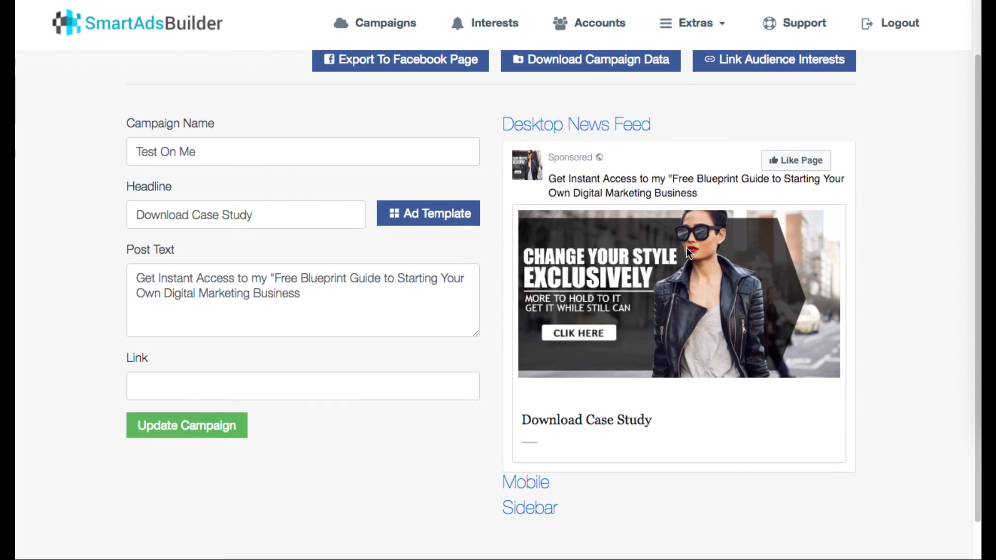
scroll(684, 262, "down", 1)
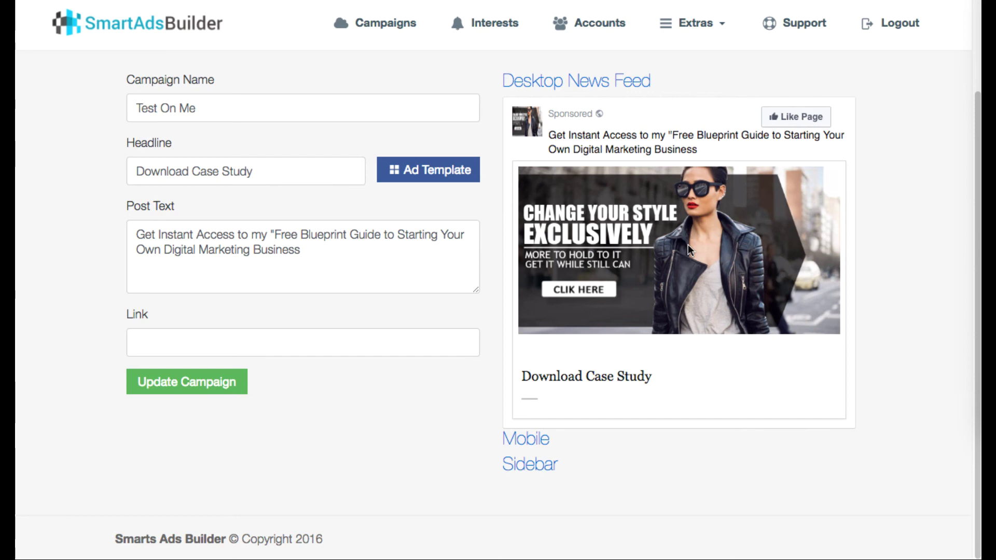
scroll(700, 278, "up", 4)
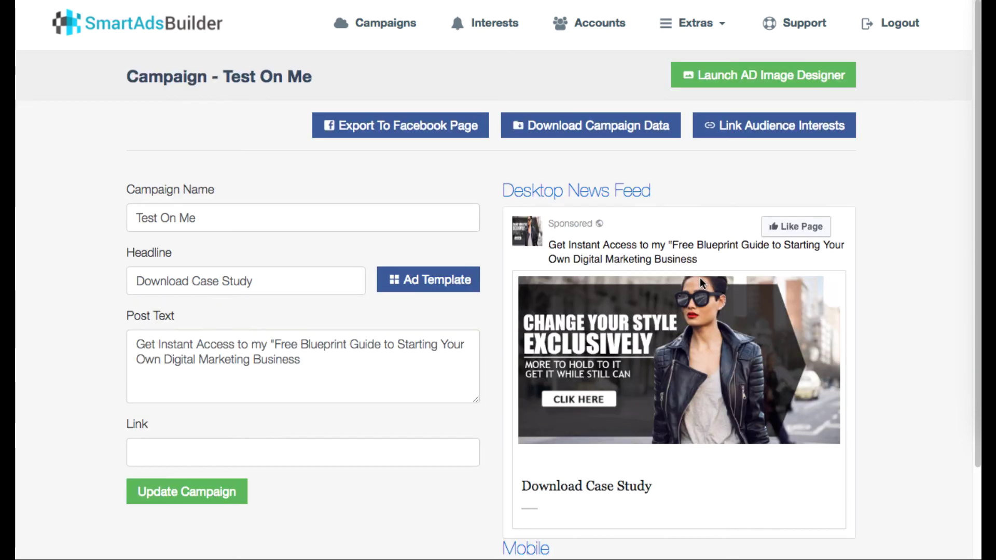
scroll(700, 278, "down", 3)
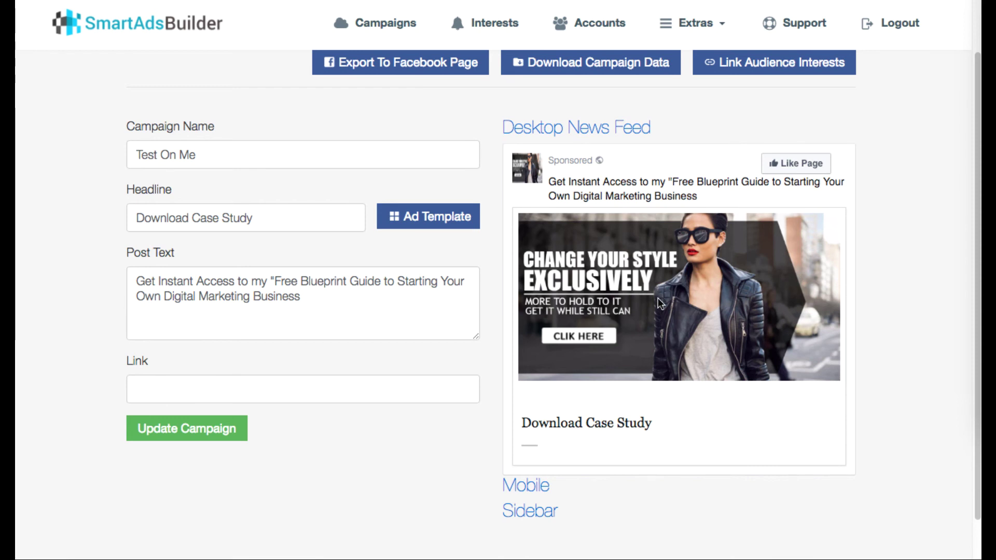
scroll(658, 298, "up", 1)
scroll(690, 275, "up", 2)
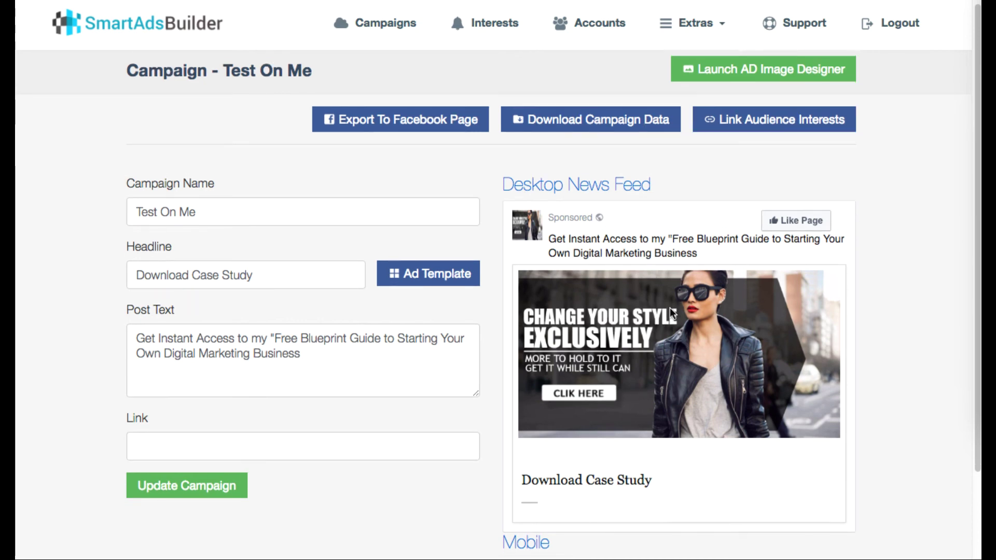
scroll(670, 307, "down", 3)
scroll(665, 306, "down", 2)
scroll(666, 306, "up", 3)
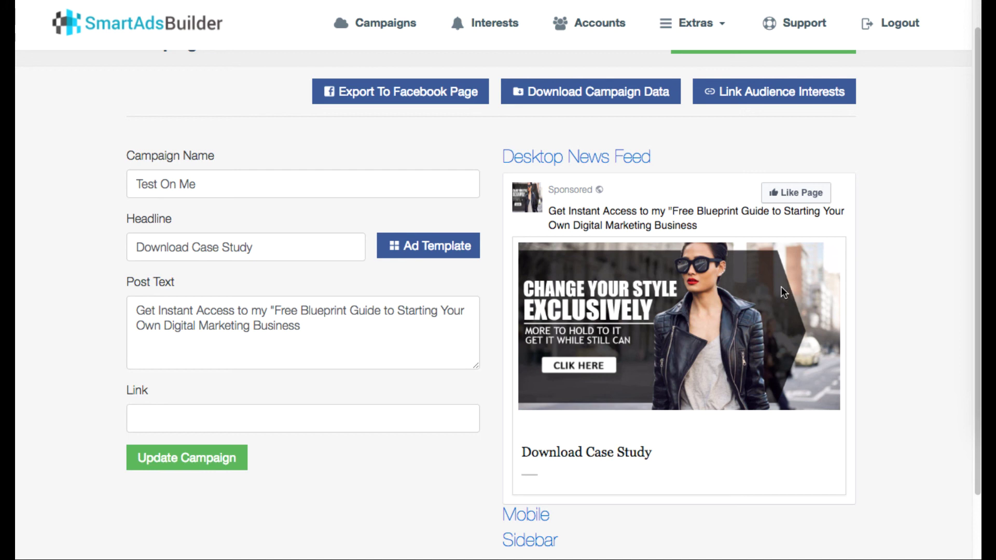
scroll(755, 256, "up", 1)
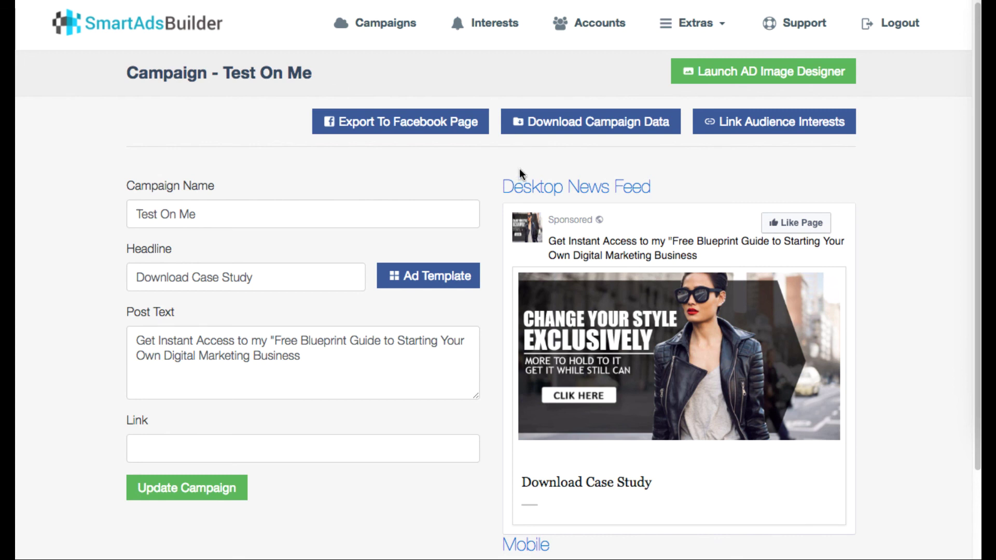
scroll(502, 171, "down", 3)
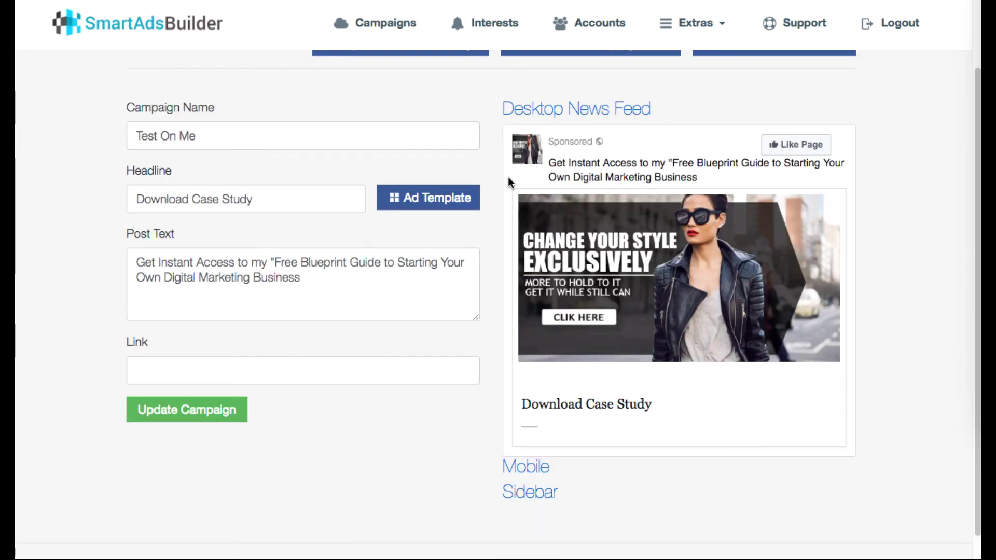
scroll(494, 182, "up", 3)
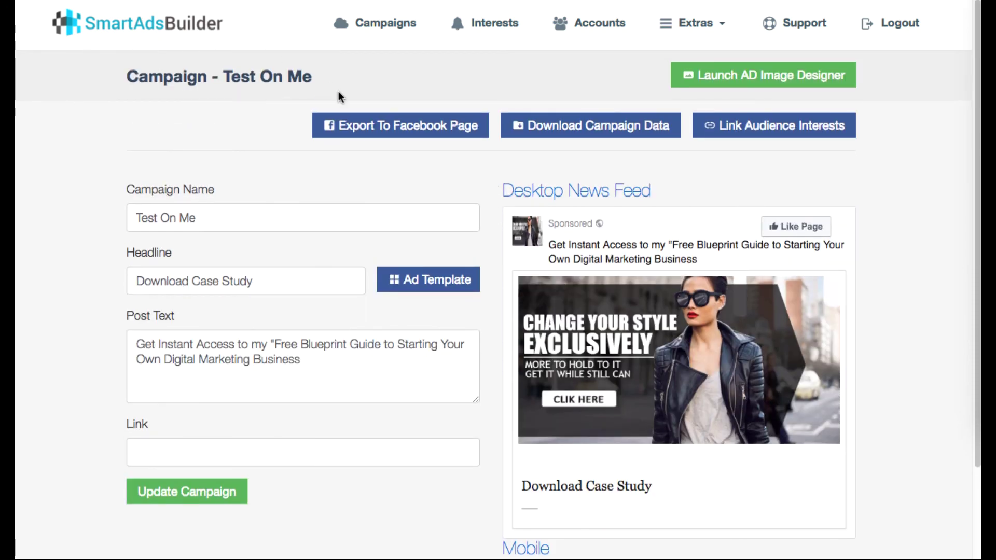
scroll(500, 149, "down", 5)
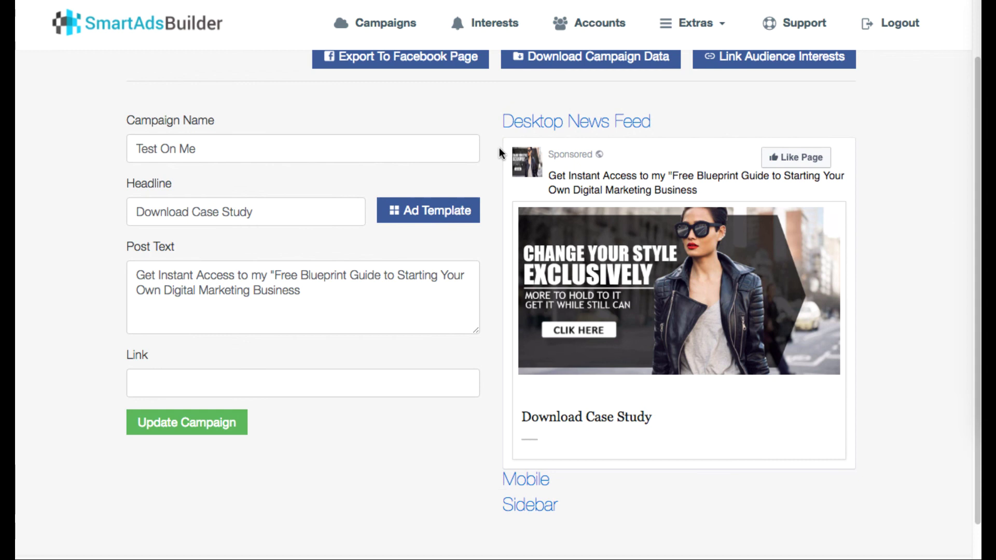
scroll(495, 146, "up", 5)
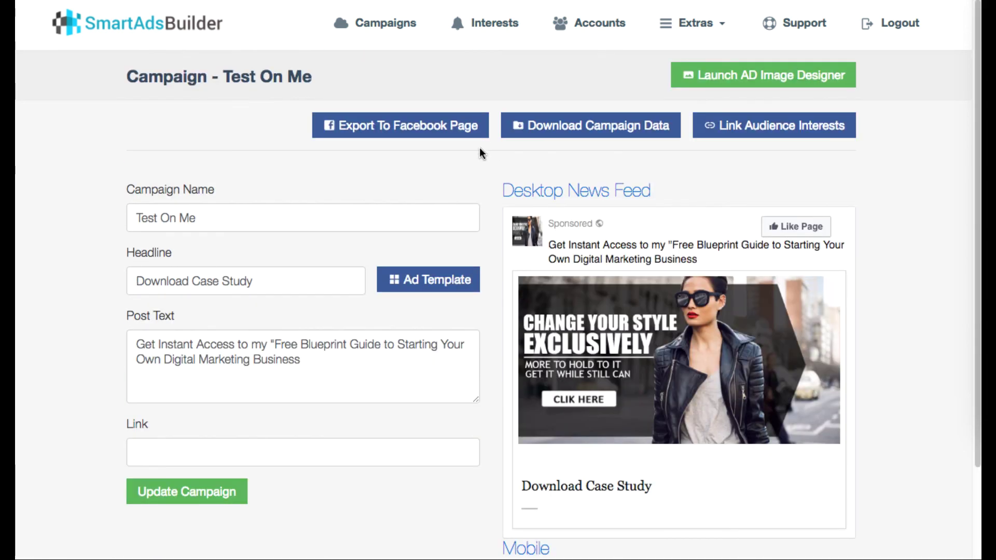